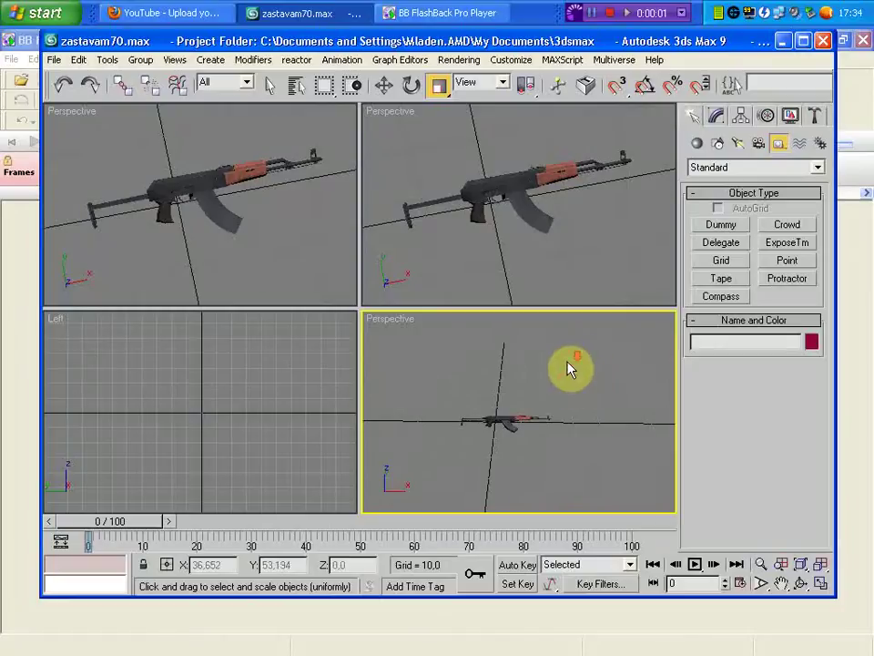
Step: Delete the spotlight and merge [Stuff] and [Stuff_primary] from Desktop\mg42\mg42.max
key("Delete")
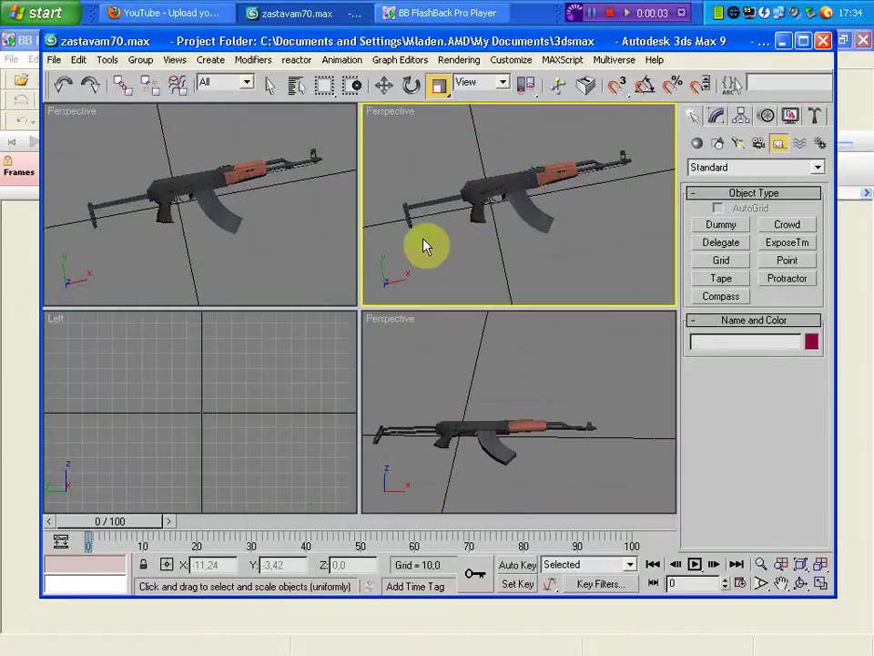
middle_click_drag(424, 244, 487, 233, "alt")
left_click(53, 59)
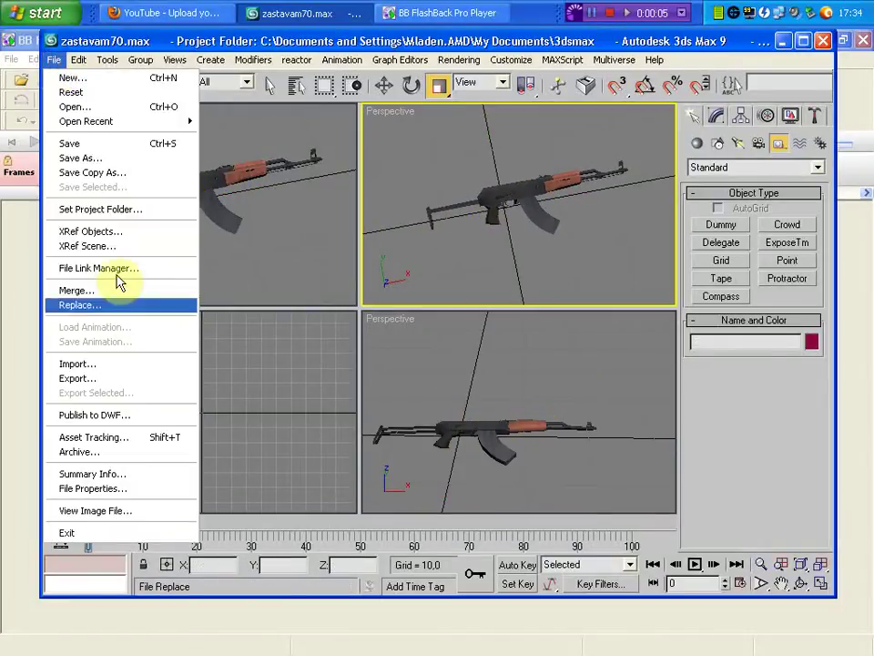
left_click(108, 288)
left_click(210, 131)
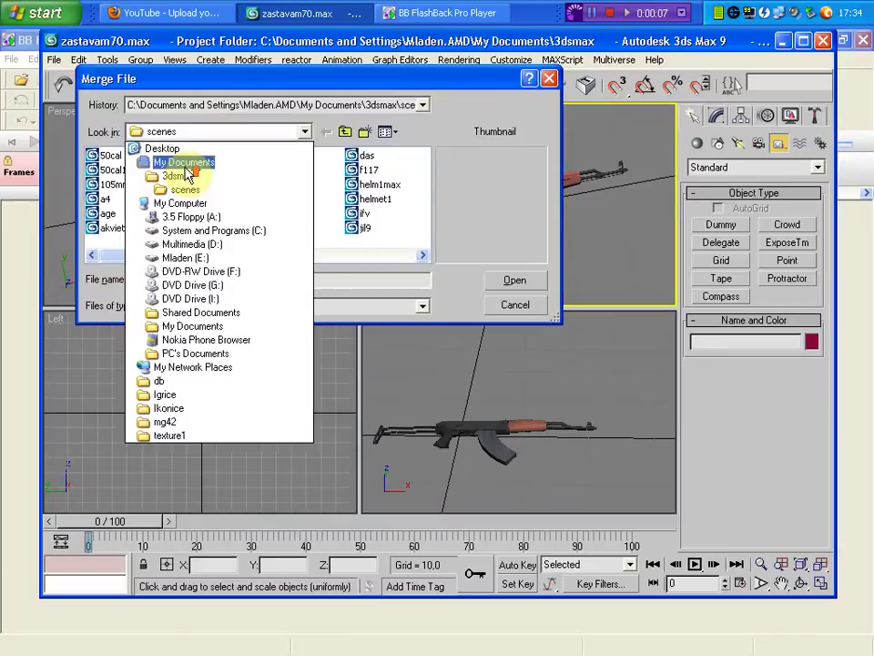
left_click(167, 149)
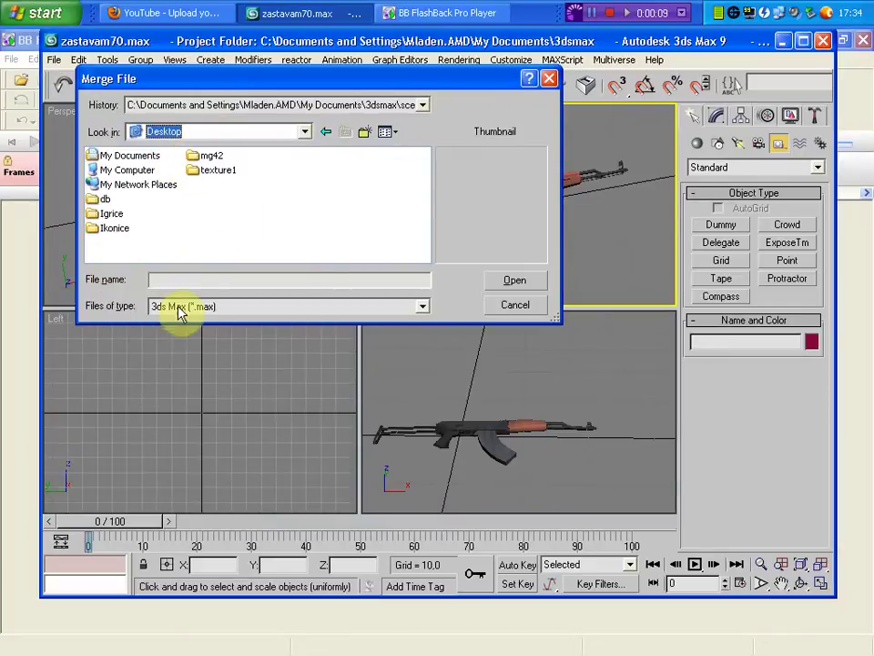
double_click(210, 160)
double_click(113, 156)
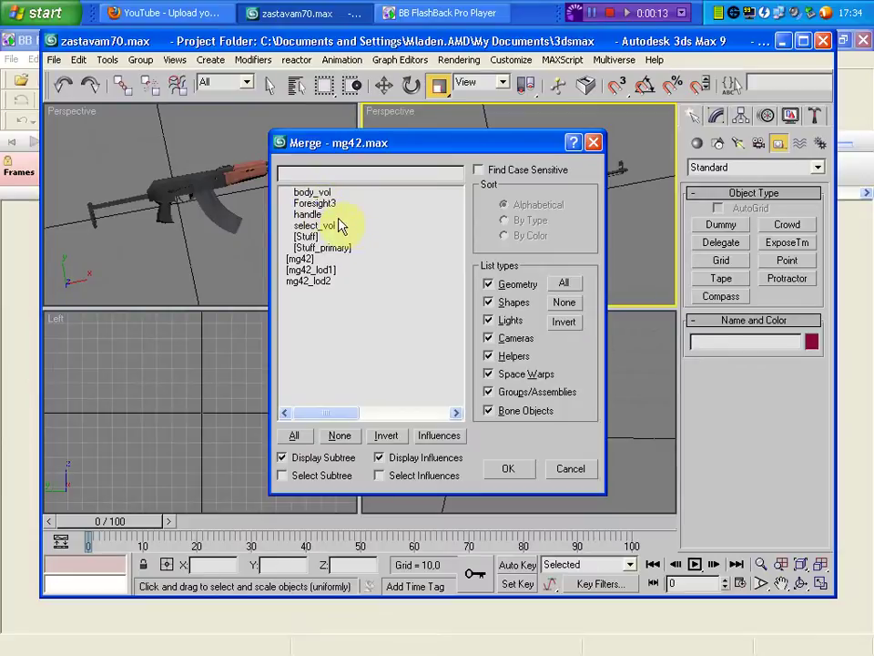
left_click_drag(328, 238, 333, 247)
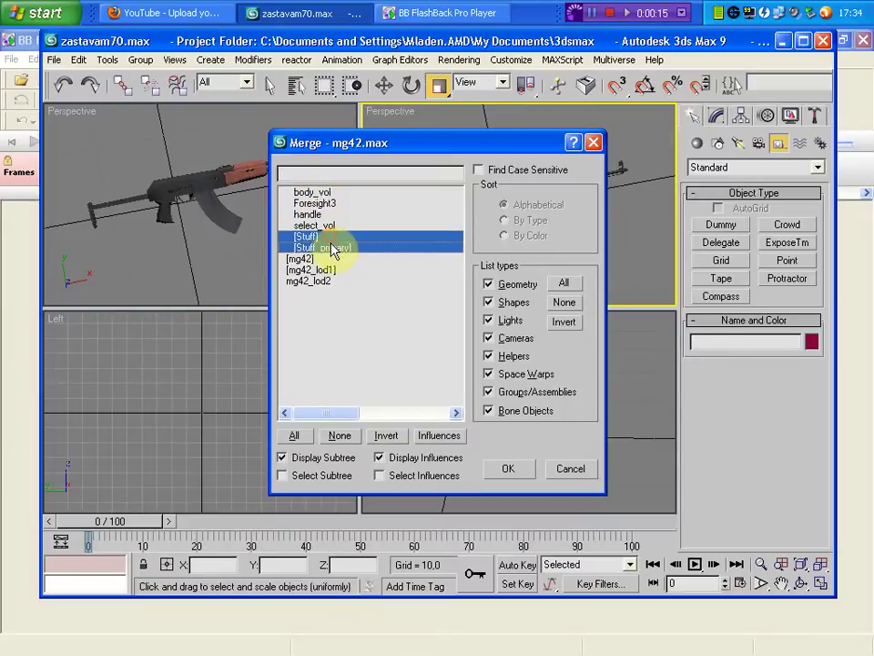
left_click(508, 470)
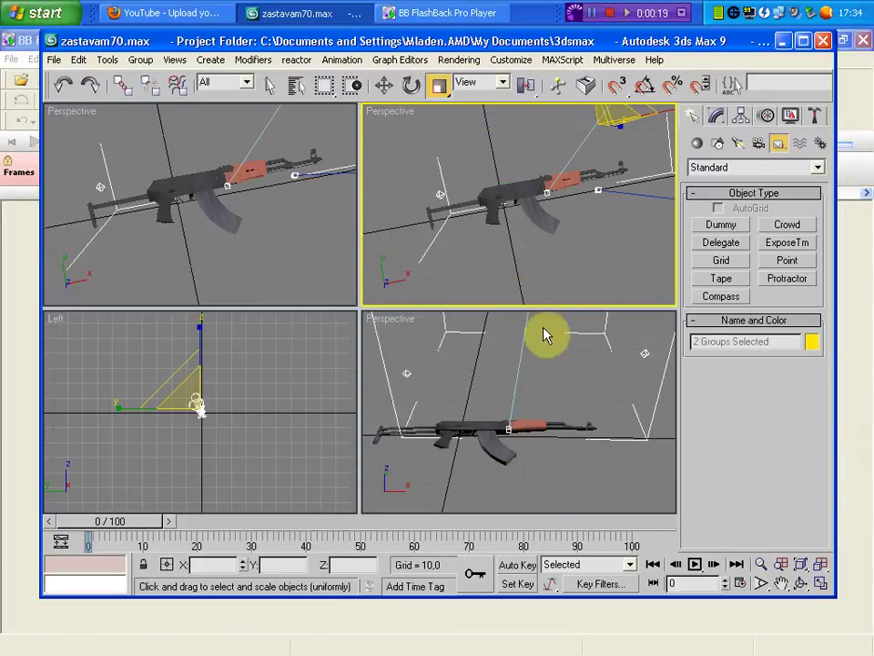
Step: Show Camera01 in the top-left viewport and Camera02 in the top-right viewport
scroll(108, 127, "down", 3)
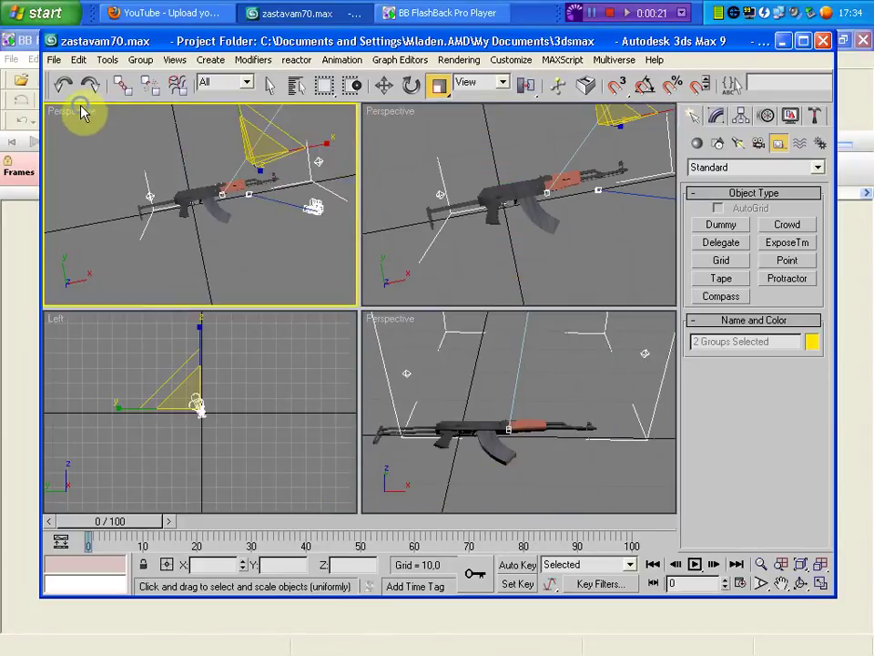
right_click(80, 111)
left_click(230, 111)
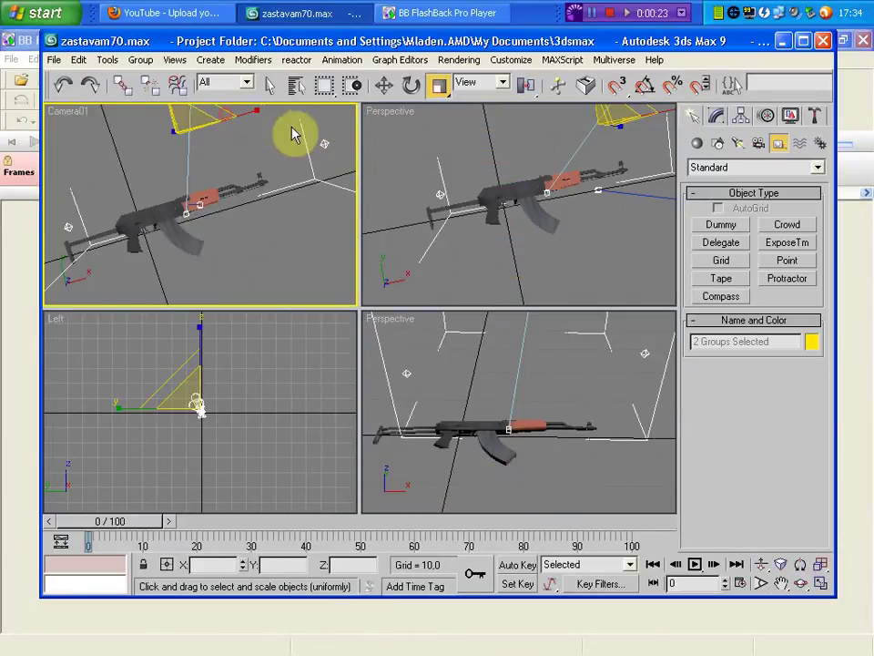
right_click(407, 118)
left_click(537, 140)
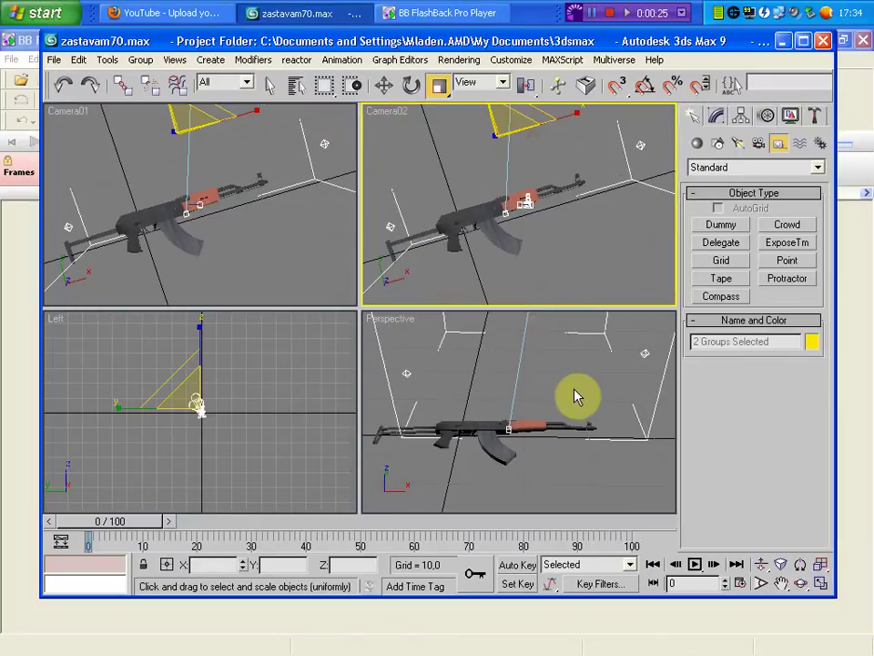
Step: Select both merged camera groups and move them to frame the rifle in both camera views
middle_click_drag(576, 395, 552, 426, "alt")
left_click(630, 338)
left_click_drag(635, 326, 445, 414)
right_click(524, 362)
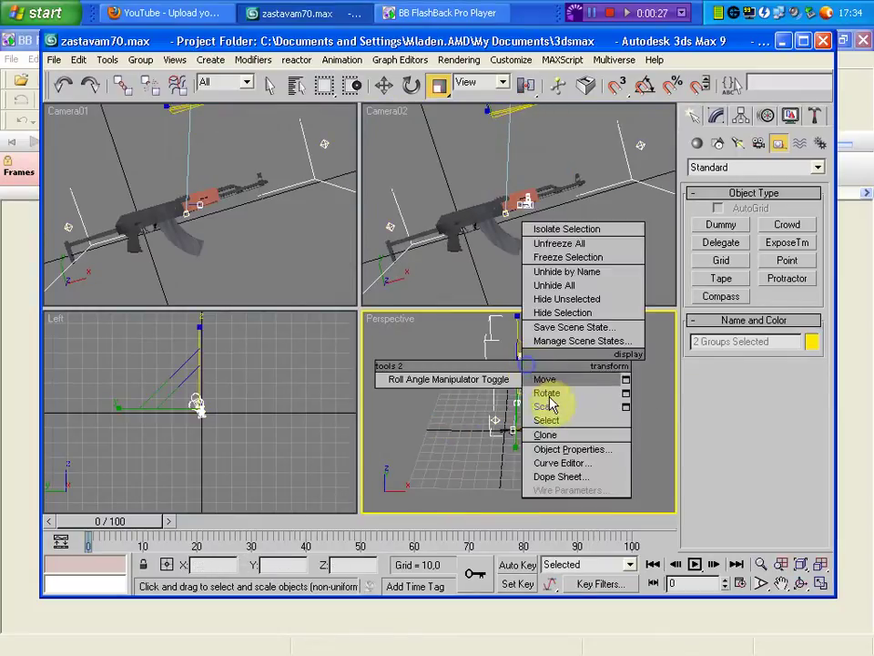
left_click(545, 379)
left_click(497, 195)
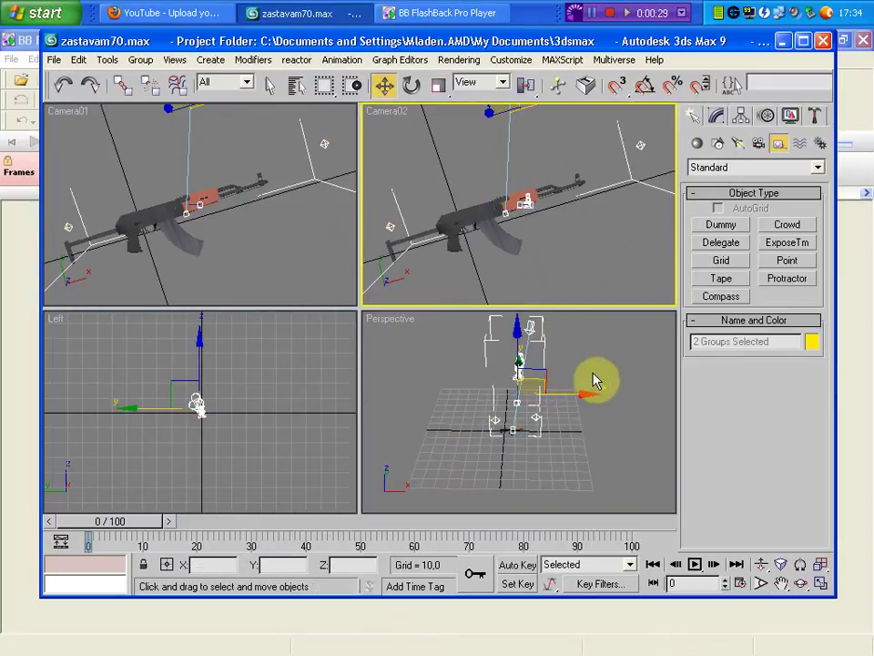
mouse_move(593, 381)
middle_mouse_down("alt")
mouse_move(531, 393)
mouse_move(582, 400)
mouse_move(544, 392)
middle_mouse_up("alt")
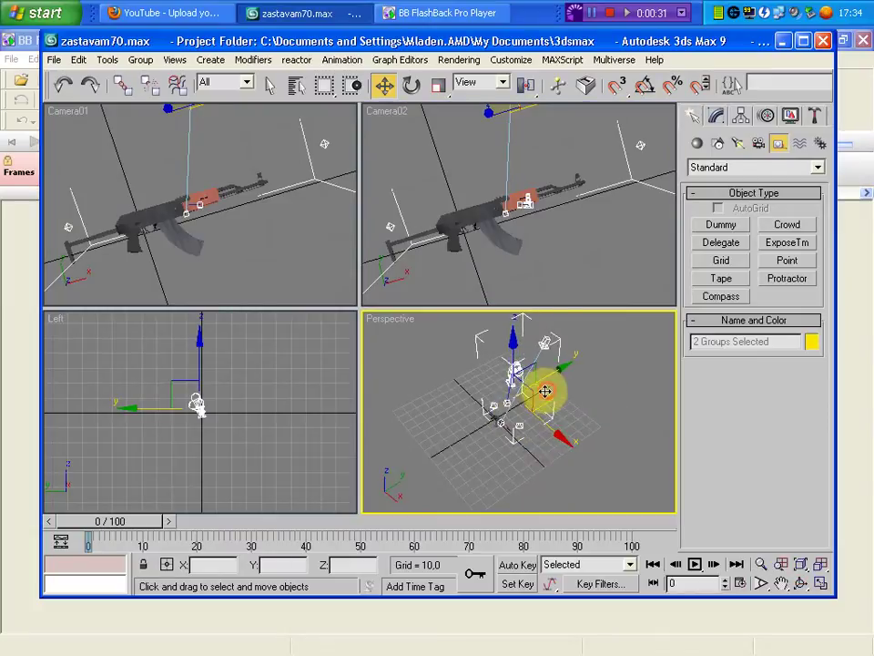
left_click_drag(545, 391, 536, 390)
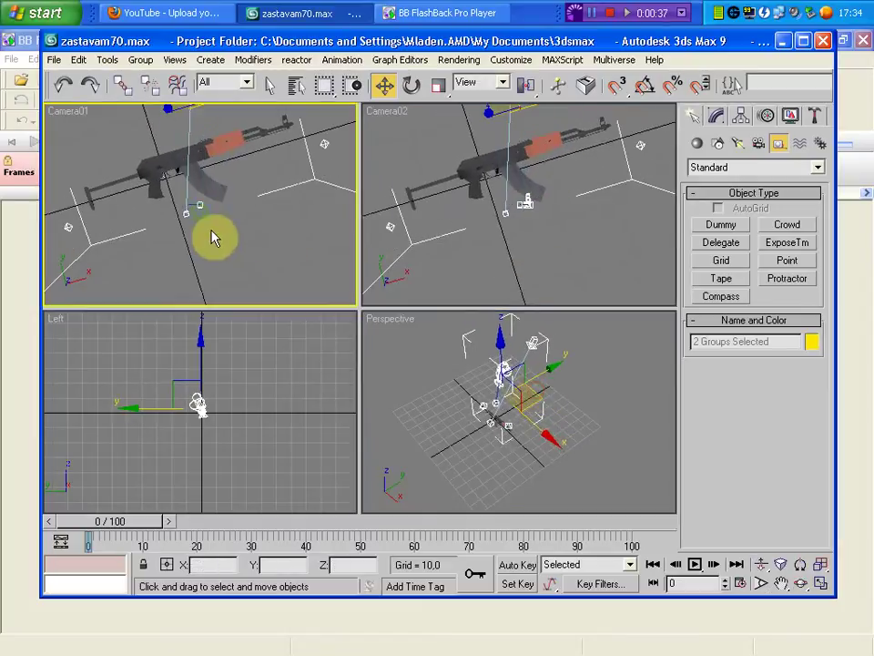
mouse_move(210, 238)
left_mouse_down()
mouse_move(244, 244)
mouse_move(232, 246)
left_mouse_up()
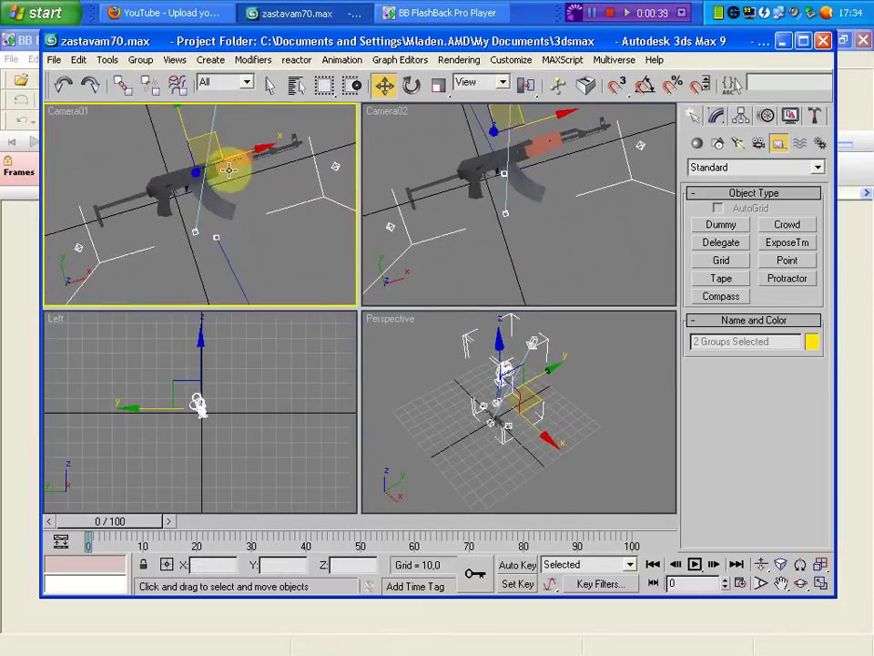
mouse_move(503, 351)
left_mouse_down()
mouse_move(503, 344)
mouse_move(501, 355)
left_mouse_up()
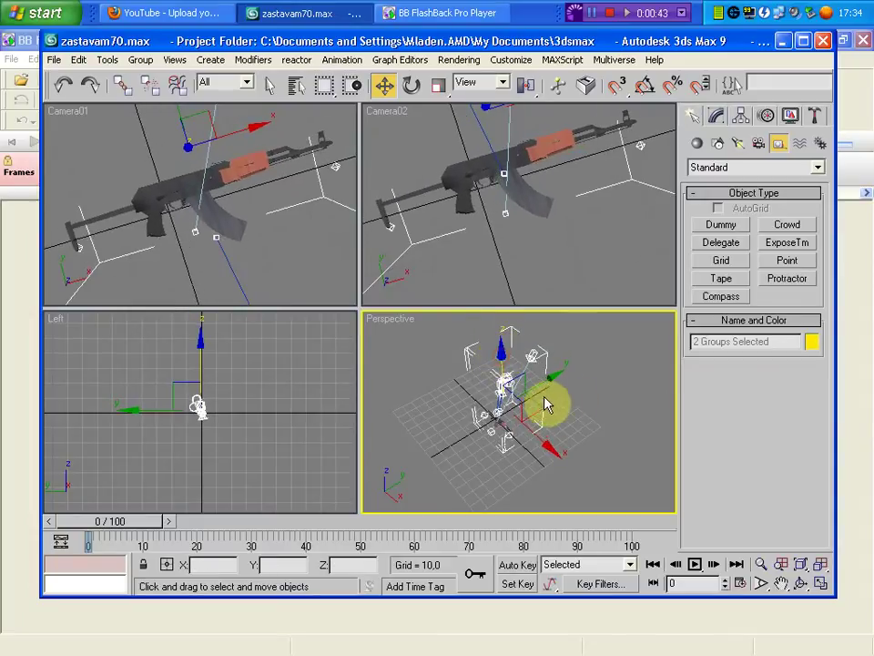
left_click_drag(540, 402, 540, 401)
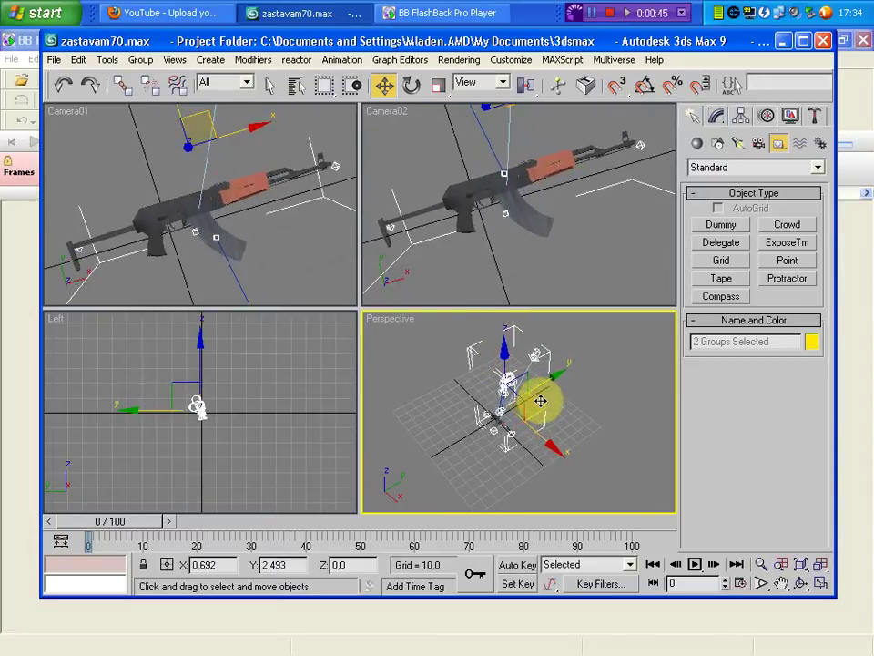
left_click(610, 439)
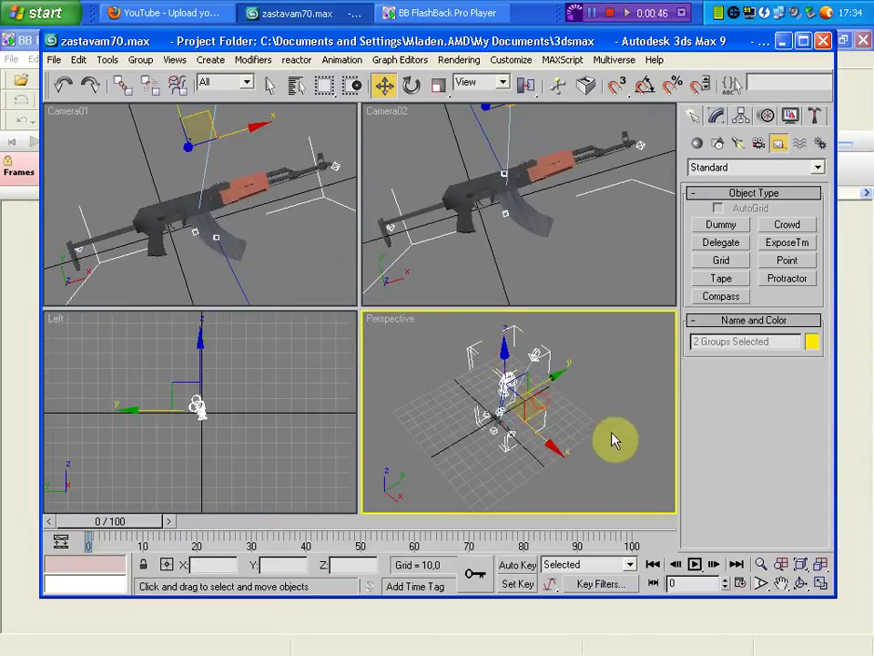
left_click(813, 584)
Step: Create a dummy box just below the rifle in the Perspective view
scroll(292, 357, "up", 5)
scroll(400, 283, "up", 3)
scroll(377, 274, "up", 3)
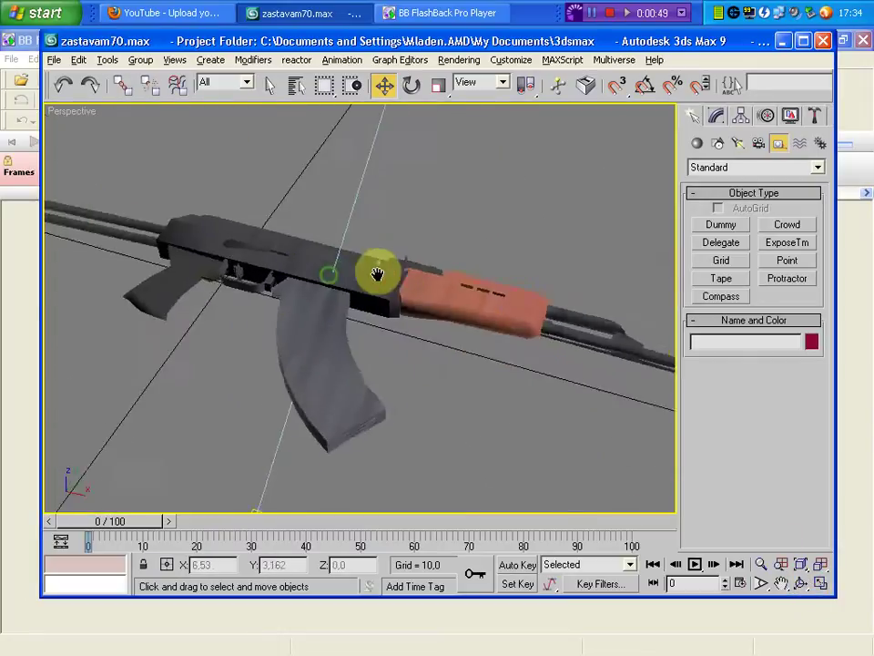
scroll(377, 274, "down", 5)
scroll(422, 273, "down", 2)
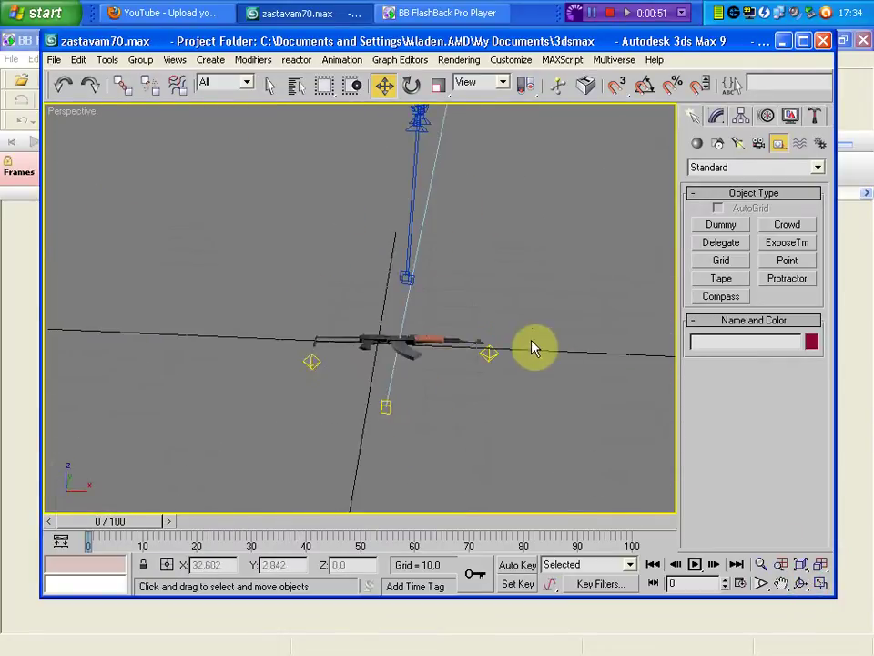
mouse_move(533, 347)
middle_mouse_down("alt")
mouse_move(429, 365)
mouse_move(410, 328)
middle_mouse_up("alt")
left_click(410, 328)
left_click(328, 301)
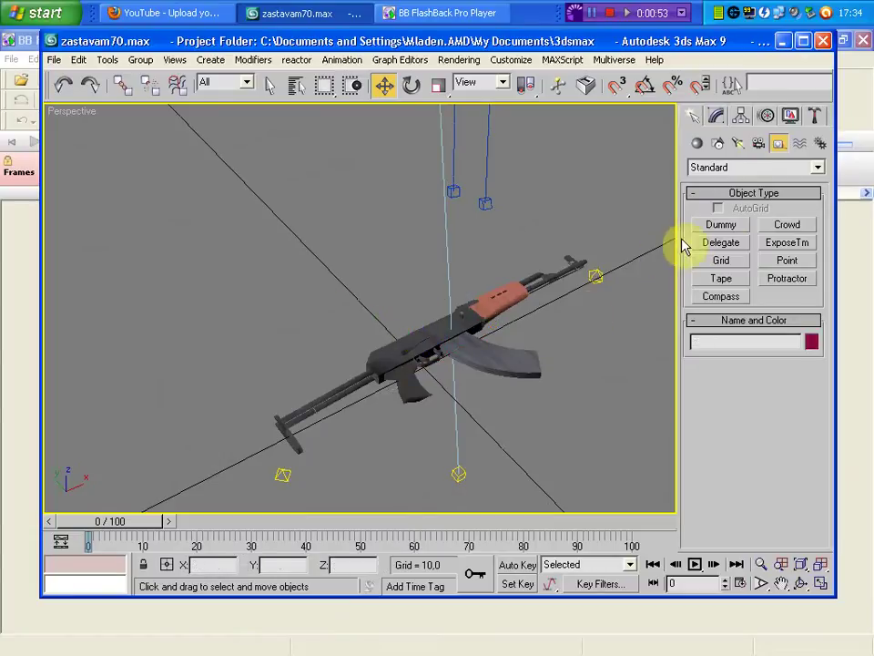
scroll(365, 346, "down", 4)
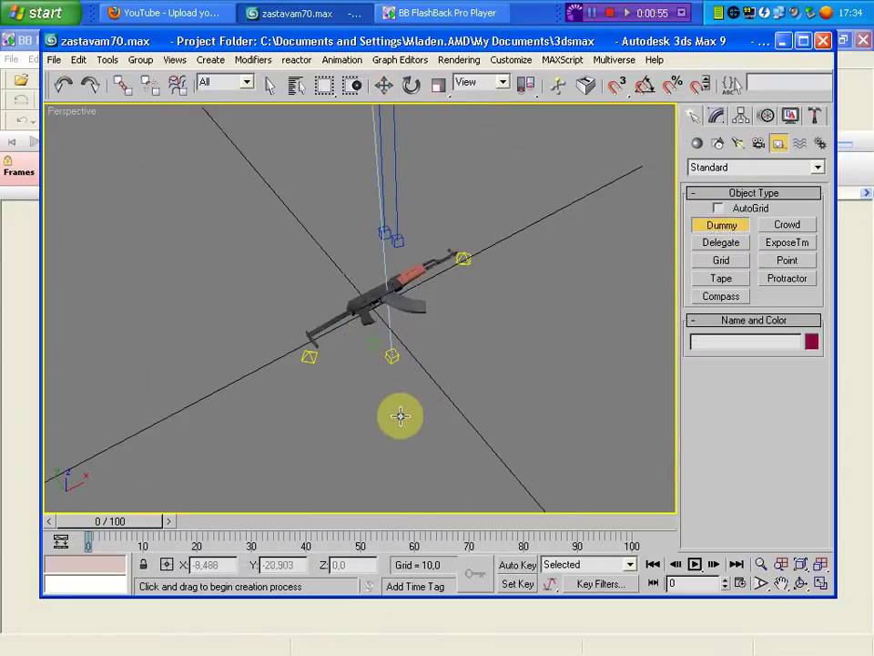
left_click_drag(406, 438, 409, 442)
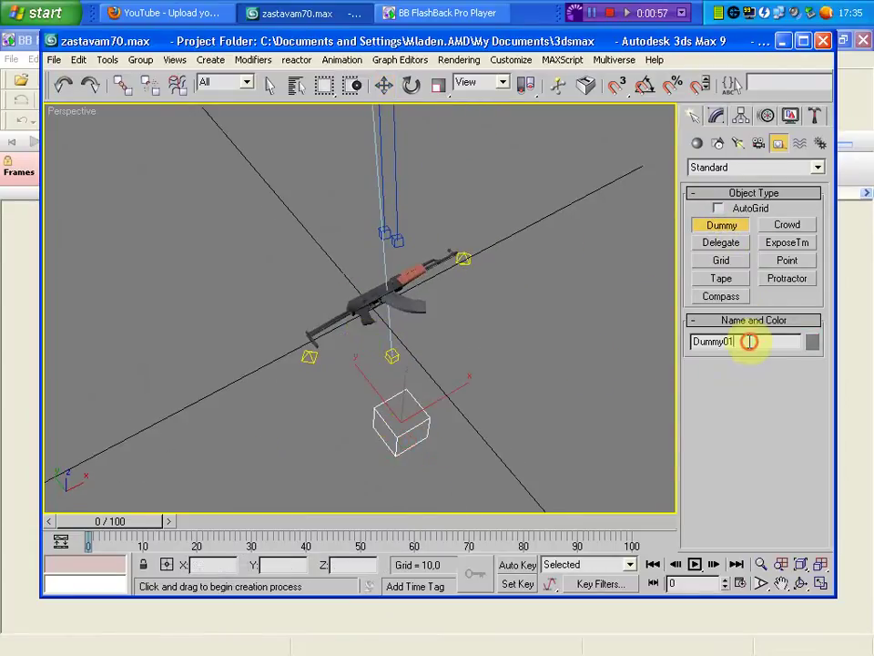
Step: Rename the dummy body_vol and give it the user-defined property Volume
left_click_drag(749, 342, 670, 359)
type("body_vol")
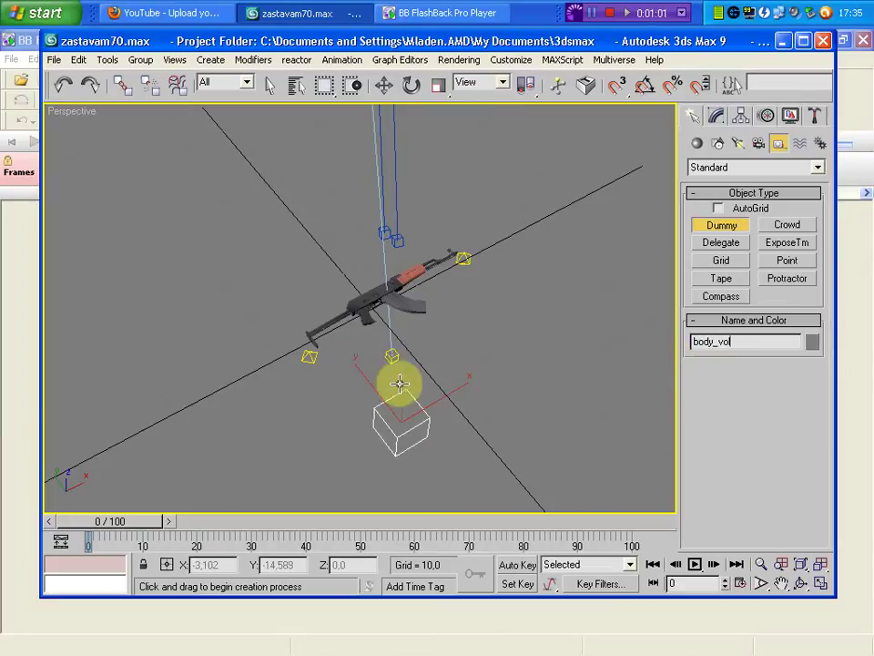
right_click(398, 383)
right_click(402, 386)
left_click(425, 468)
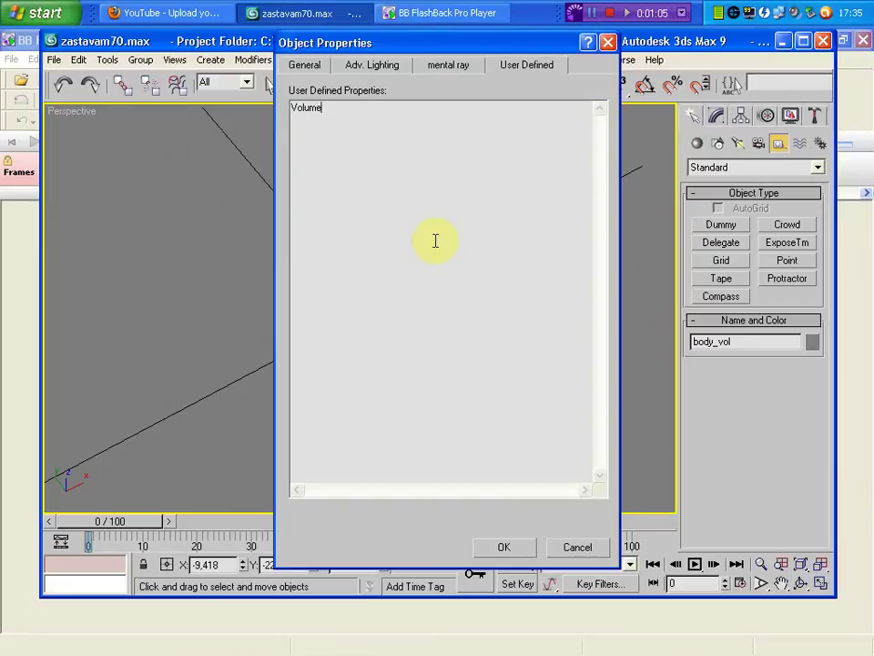
left_click(516, 548)
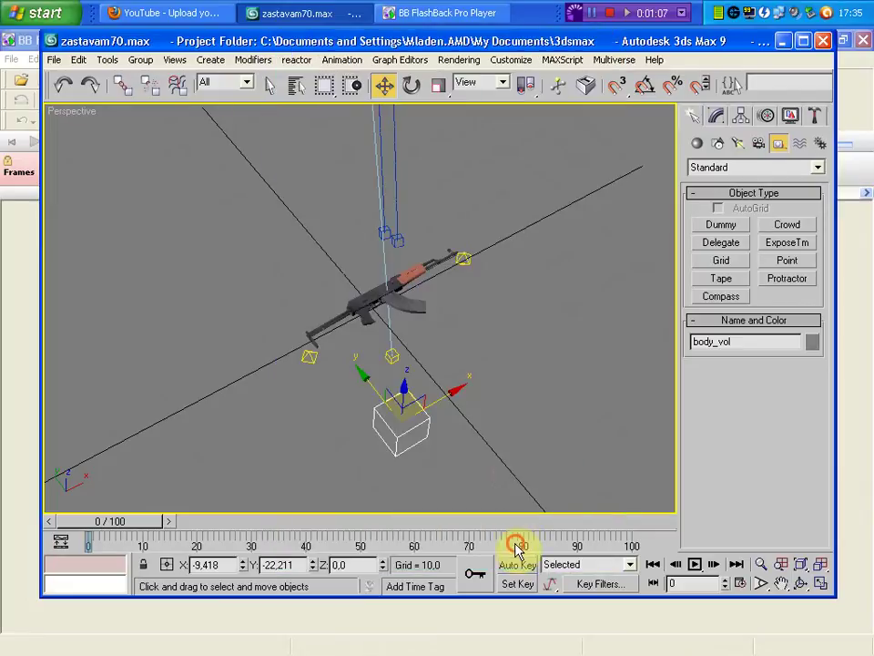
Step: Scale the body_vol box taller and stretch it along its length
middle_click_drag(457, 515, 405, 393, "alt")
right_click(438, 354)
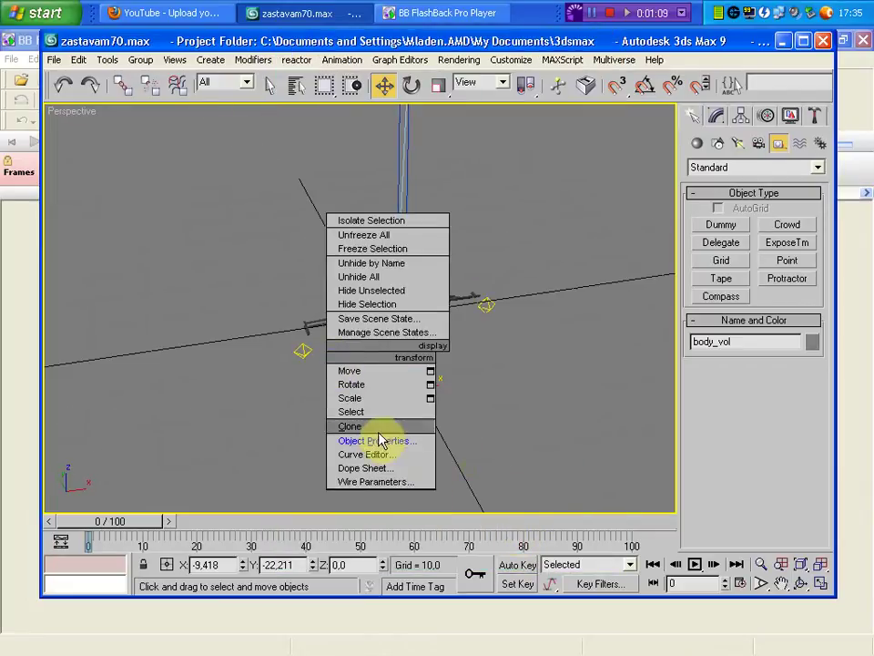
left_click(362, 399)
mouse_move(415, 360)
left_mouse_down()
mouse_move(380, 333)
mouse_move(385, 367)
left_mouse_up()
mouse_move(313, 396)
left_mouse_down()
mouse_move(105, 438)
mouse_move(121, 427)
left_mouse_up()
right_click(287, 353)
left_click(313, 370)
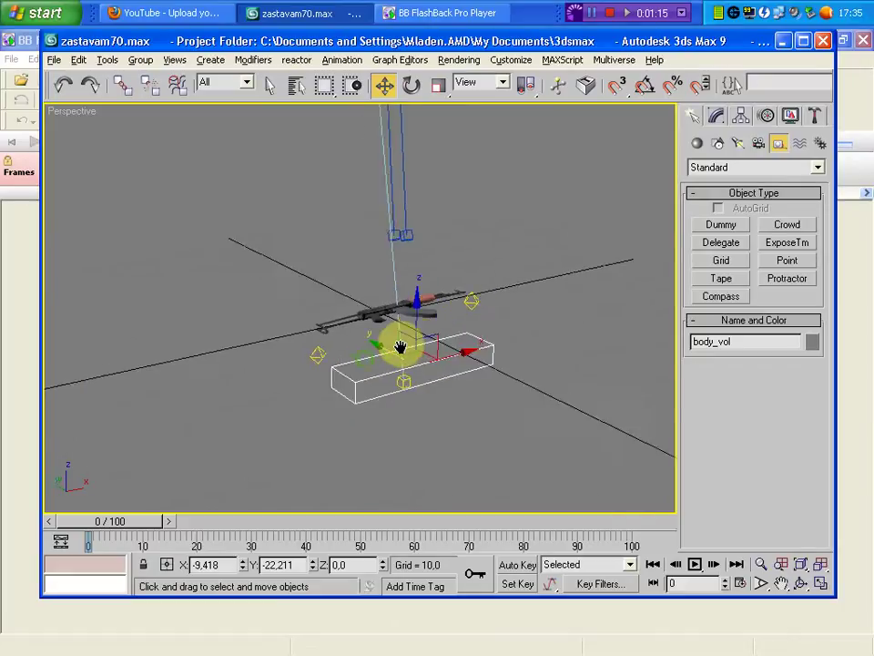
Step: Move the body_vol box onto the rifle
mouse_move(400, 347)
middle_mouse_down("alt")
mouse_move(496, 332)
mouse_move(517, 308)
middle_mouse_up("alt")
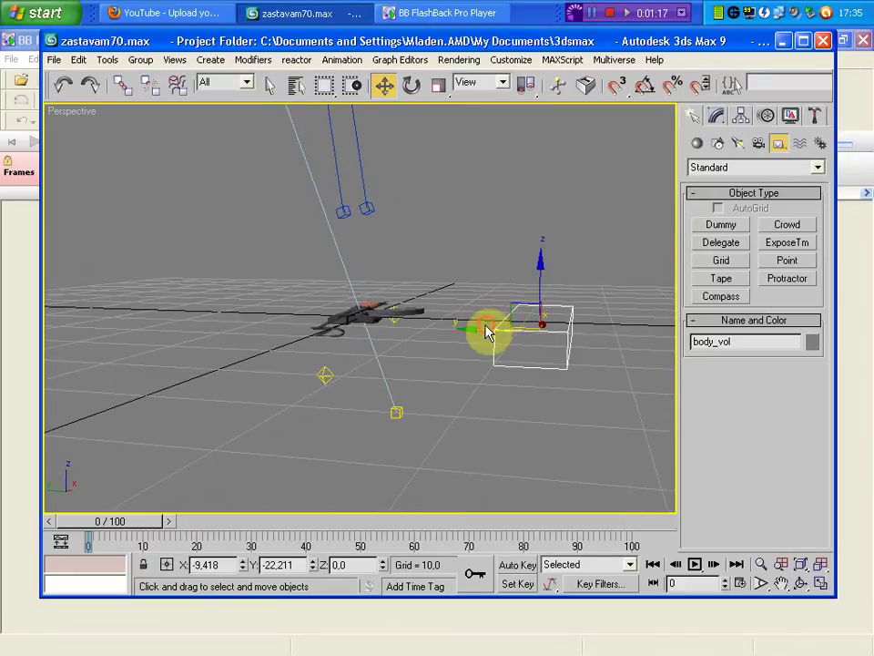
left_click_drag(487, 332, 322, 318)
middle_click_drag(322, 318, 349, 323, "alt")
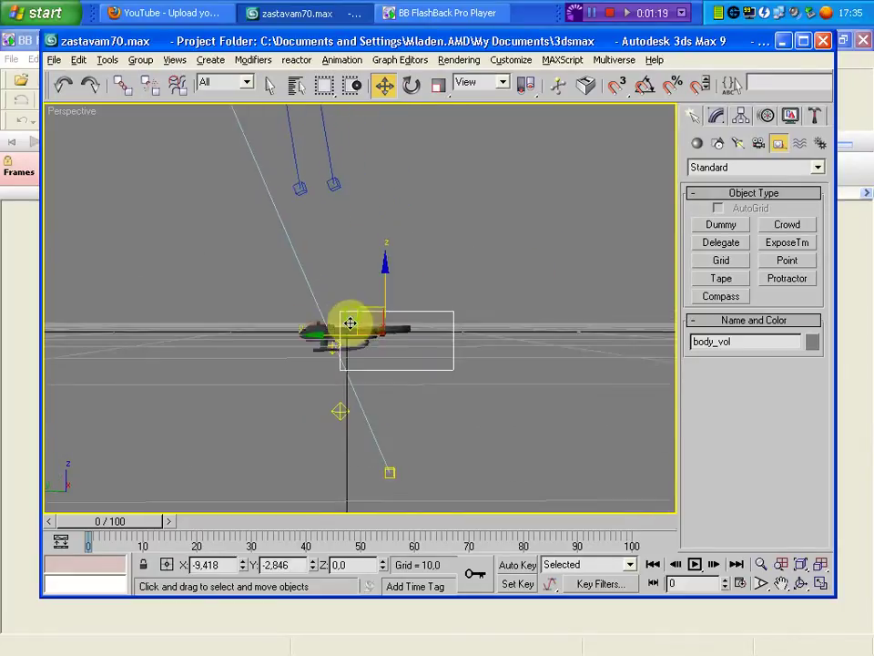
left_click_drag(350, 323, 302, 328)
middle_click_drag(303, 328, 317, 306)
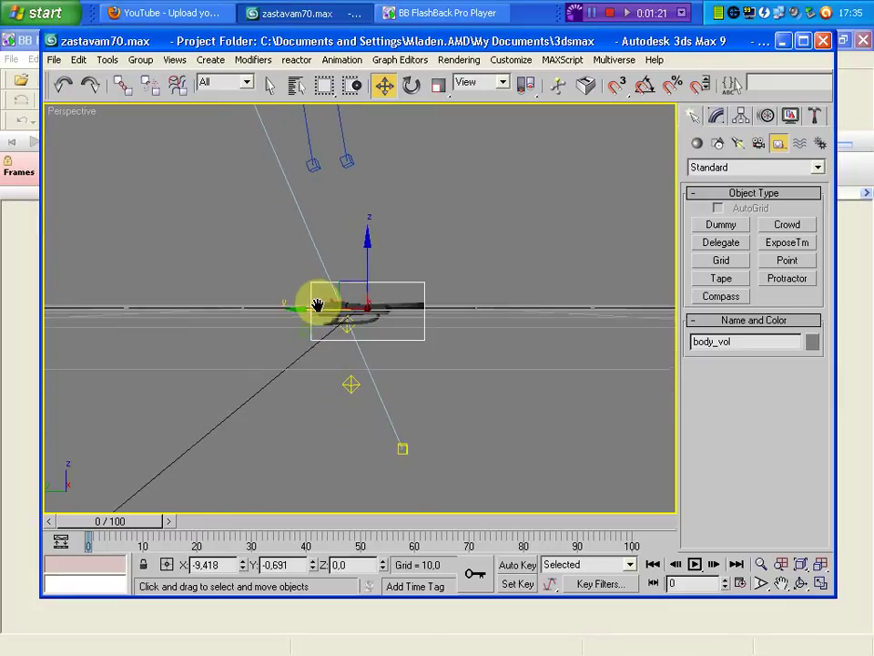
left_click_drag(322, 306, 367, 297)
mouse_move(368, 297)
middle_mouse_down("alt")
mouse_move(403, 354)
mouse_move(295, 326)
mouse_move(323, 292)
middle_mouse_up("alt")
left_click_drag(322, 293, 421, 303)
Step: Stretch body_vol longer along the gun and slide it into place
right_click(421, 304)
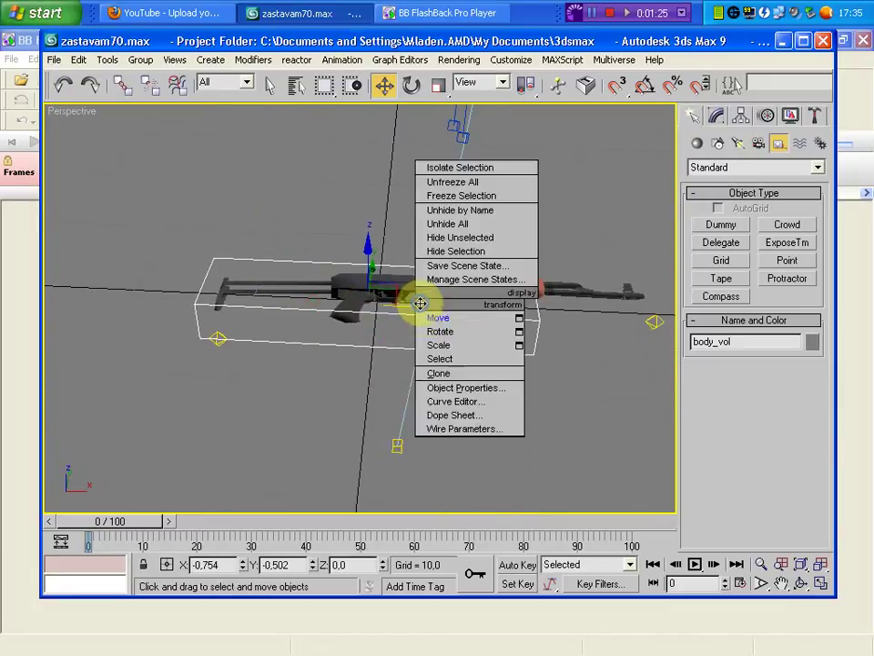
left_click(455, 346)
left_click_drag(455, 346, 434, 318)
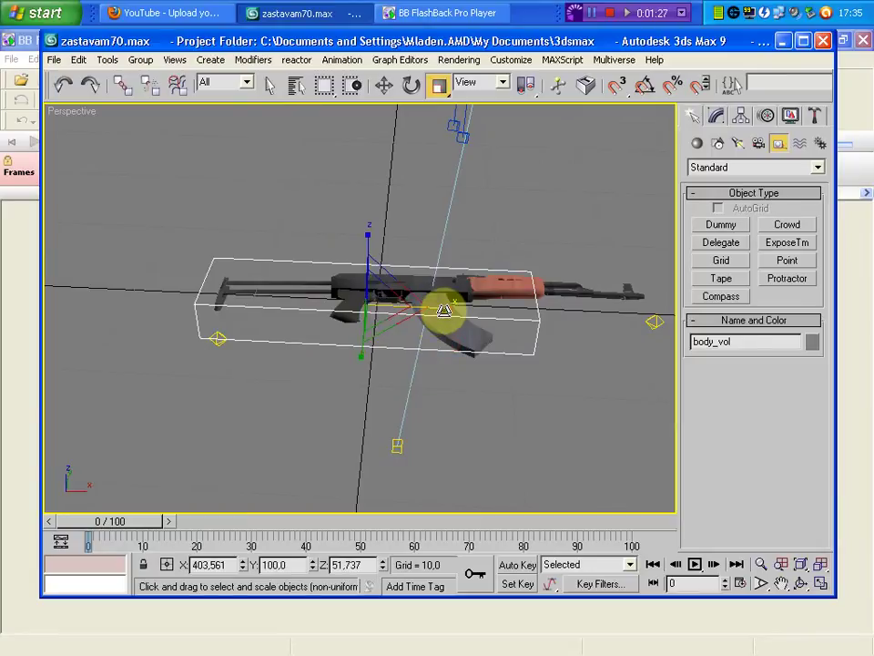
middle_click_drag(465, 310, 312, 308, "alt")
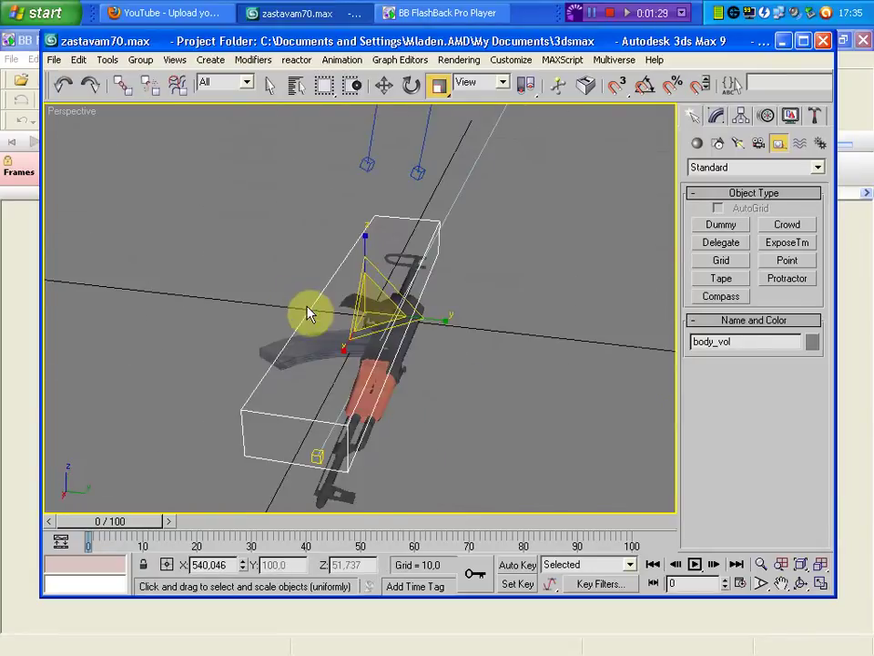
left_click_drag(438, 321, 454, 316)
right_click(458, 318)
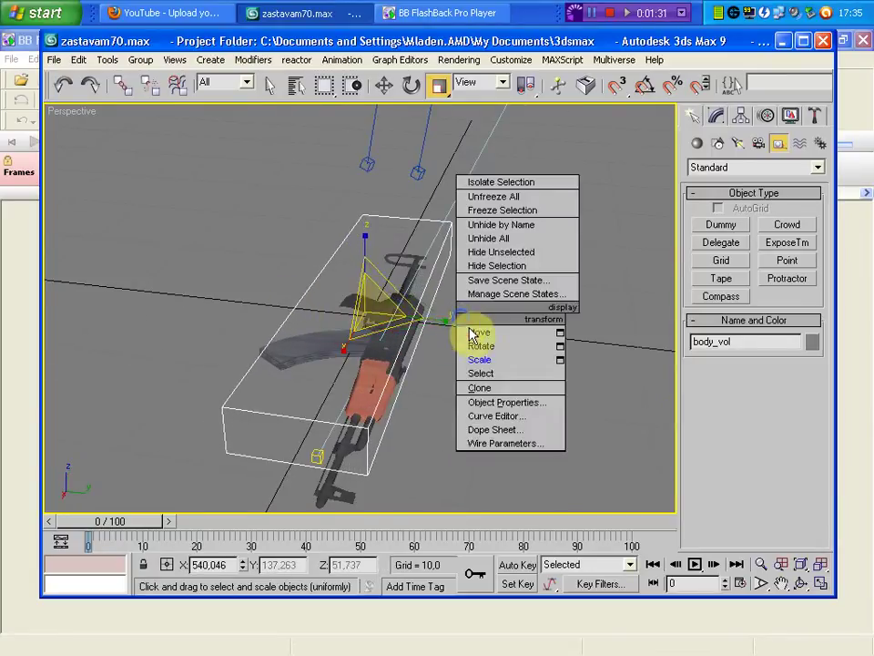
left_click(476, 335)
mouse_move(476, 335)
middle_mouse_down("alt")
mouse_move(396, 306)
mouse_move(380, 285)
middle_mouse_up("alt")
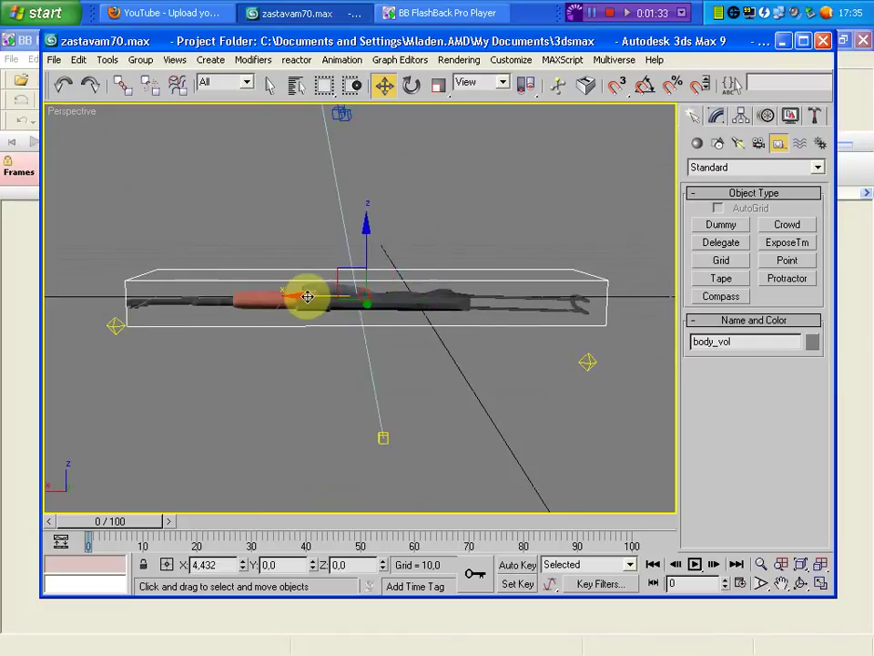
left_click_drag(380, 285, 297, 297)
mouse_move(297, 297)
middle_mouse_down("alt")
mouse_move(362, 413)
mouse_move(480, 407)
mouse_move(470, 352)
mouse_move(480, 353)
mouse_move(418, 305)
middle_mouse_up("alt")
Step: Resize body_vol to fit the whole rifle, then deselect it
right_click(419, 271)
left_click(400, 316)
left_click_drag(374, 337, 281, 301)
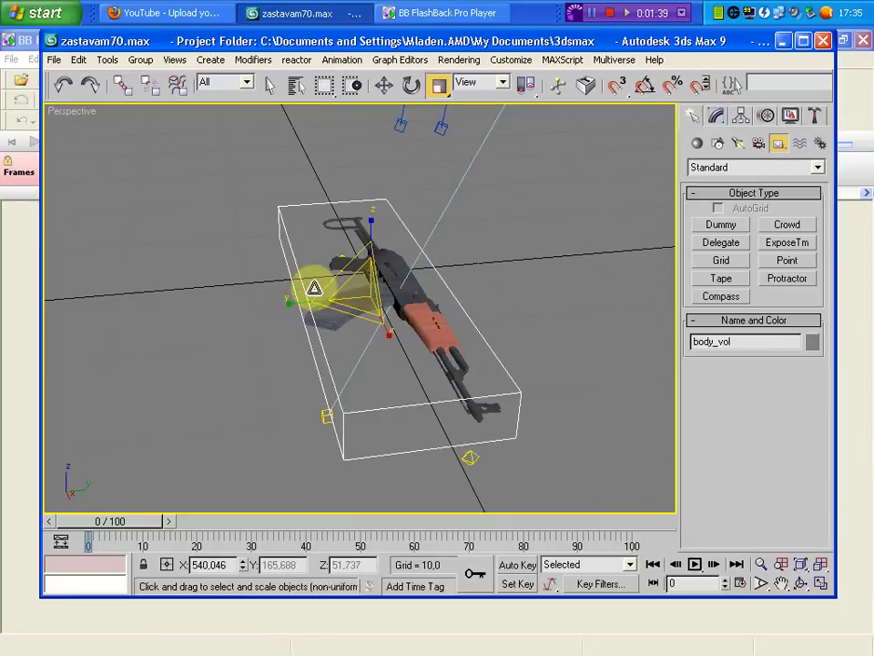
left_click(279, 315)
left_click(306, 293)
middle_click_drag(306, 292, 260, 270, "alt")
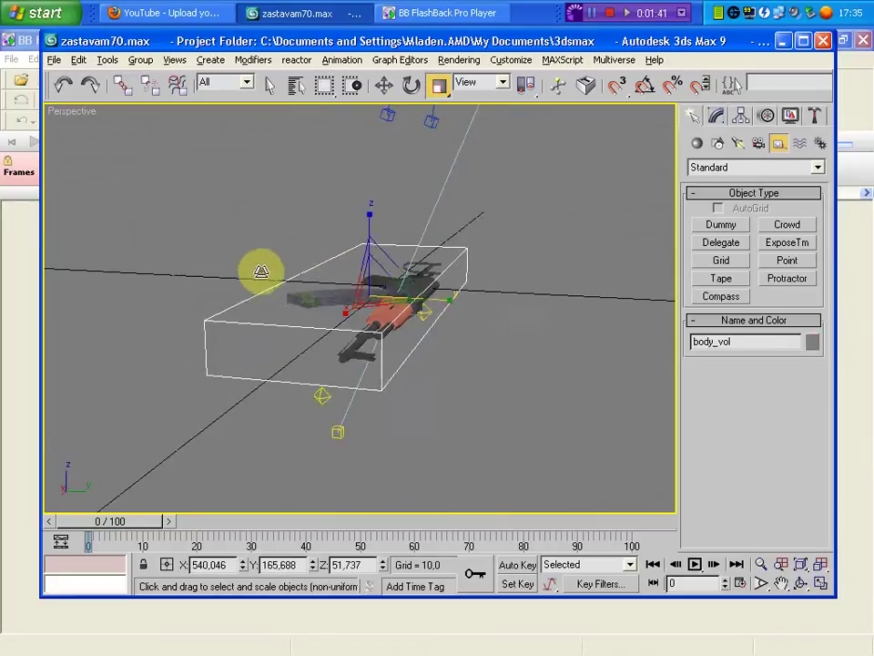
middle_click_drag(528, 338, 361, 270, "alt")
key("w")
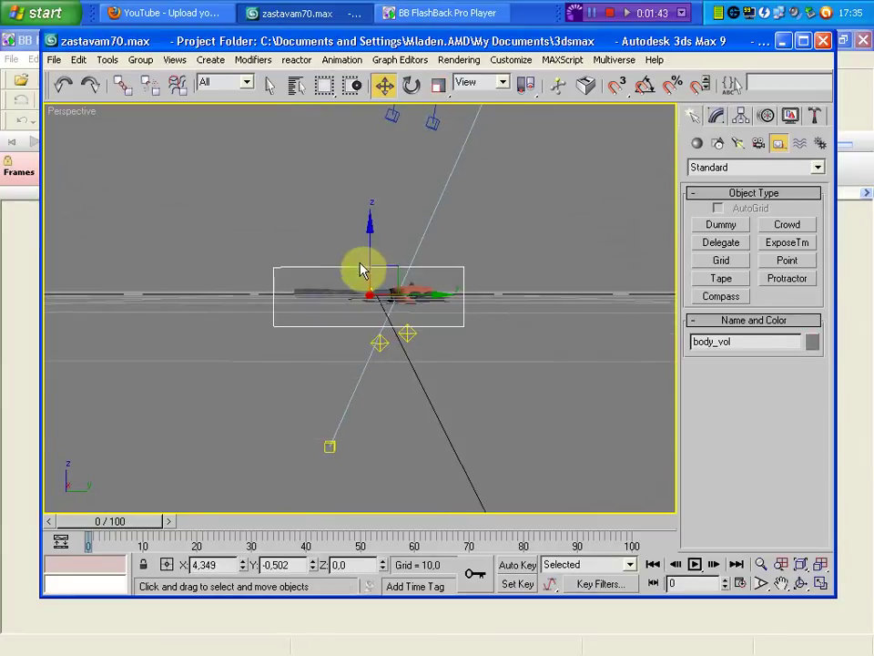
left_click(517, 244)
mouse_move(517, 244)
middle_mouse_down("alt")
mouse_move(347, 342)
mouse_move(301, 408)
middle_mouse_up("alt")
Step: Create a second dummy named select_vol with the user-defined property Volume
left_click(720, 225)
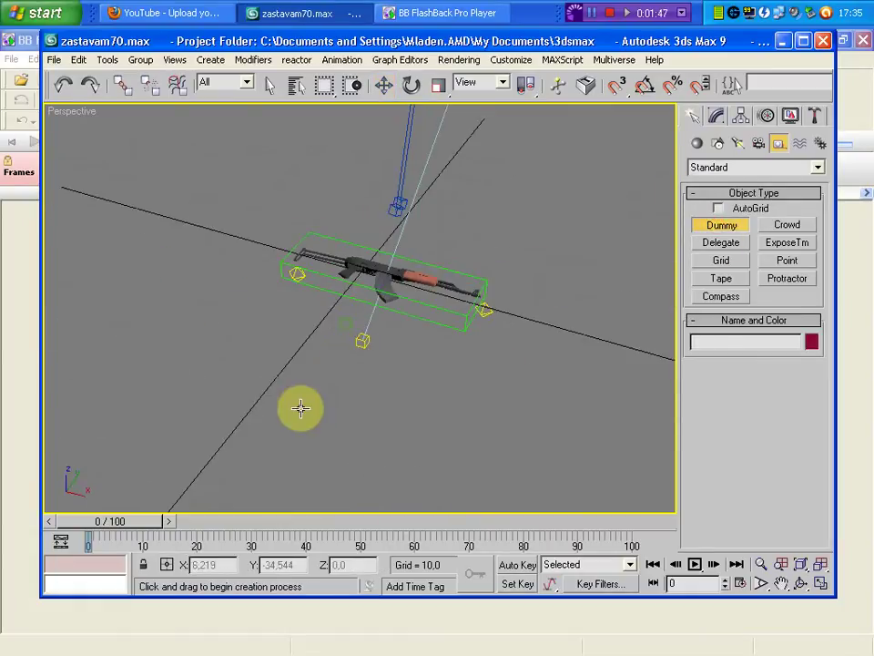
left_click(752, 339)
type("select_vol")
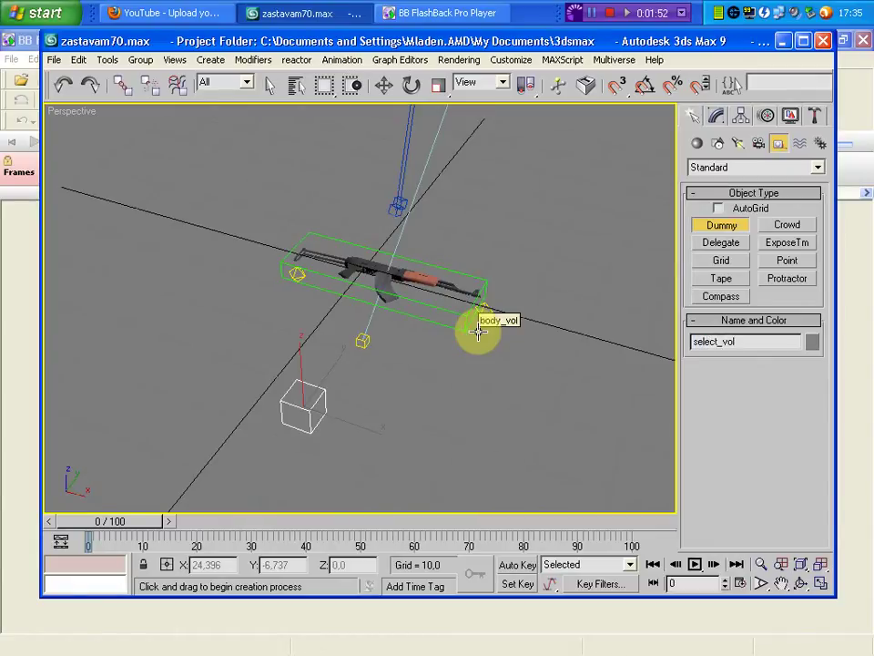
right_click(305, 407)
left_click(305, 407)
right_click(298, 387)
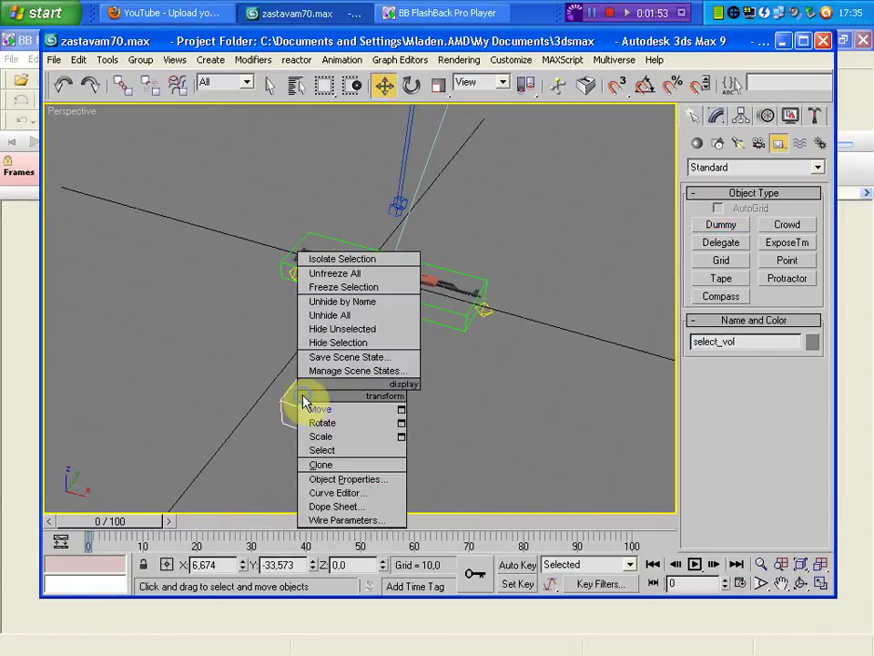
left_click(336, 478)
type("Volume")
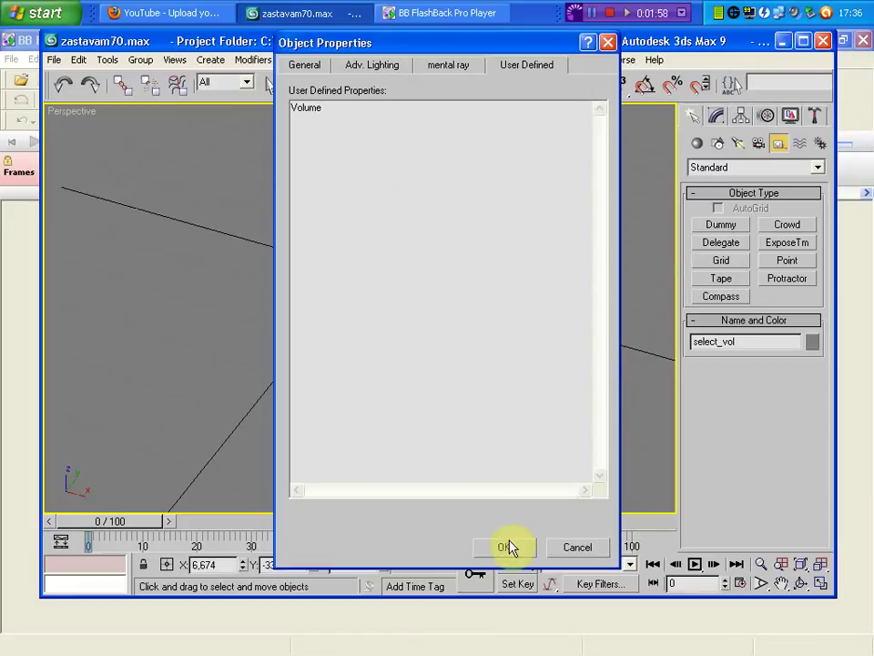
left_click(510, 547)
Step: Stretch the select_vol box along the length of the rifle
middle_click_drag(313, 361, 409, 318, "alt")
right_click(463, 293)
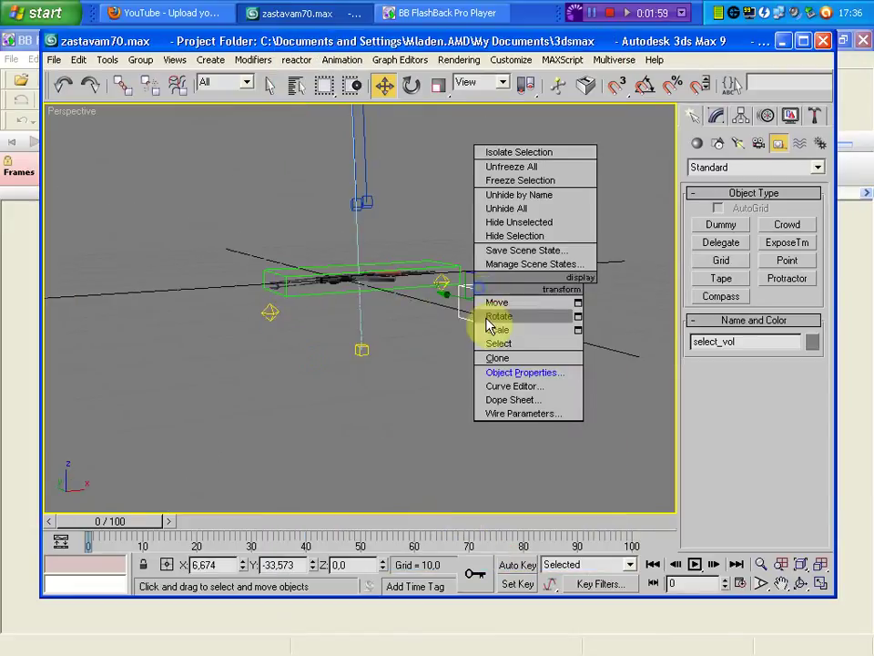
left_click(498, 330)
mouse_move(481, 293)
middle_mouse_down("alt")
mouse_move(423, 251)
mouse_move(384, 306)
middle_mouse_up("alt")
mouse_move(385, 306)
left_mouse_down()
mouse_move(689, 314)
mouse_move(827, 306)
mouse_move(796, 302)
left_mouse_up()
Step: Move the select_vol box sideways onto the gun
key("w")
middle_click_drag(343, 306, 513, 302, "alt")
left_click(504, 301)
key("w")
mouse_move(480, 275)
left_mouse_down()
mouse_move(309, 260)
mouse_move(297, 269)
left_mouse_up()
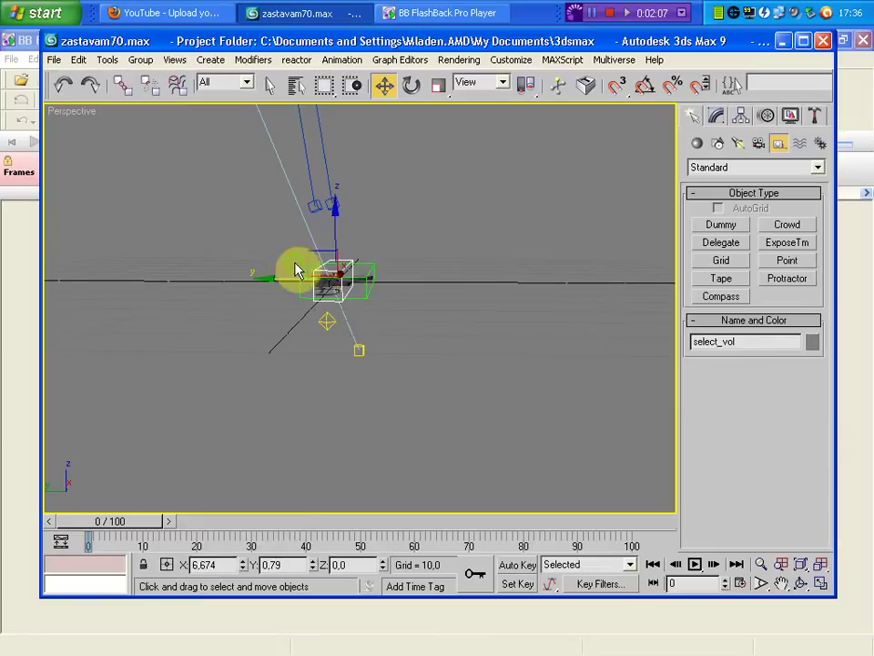
middle_click_drag(296, 270, 332, 297, "alt")
scroll(331, 297, "up", 5)
mouse_move(271, 259)
left_mouse_down()
mouse_move(247, 248)
mouse_move(147, 254)
left_mouse_up()
right_click(293, 228)
left_click(322, 265)
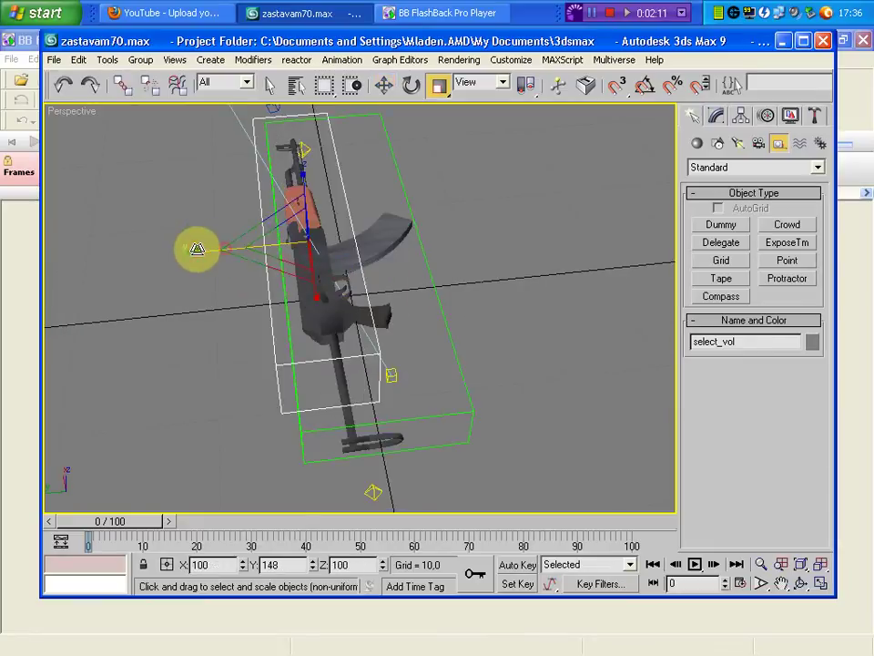
Step: Center select_vol on the gun and slide it along the rifle to enclose it
right_click(268, 246)
left_click(283, 259)
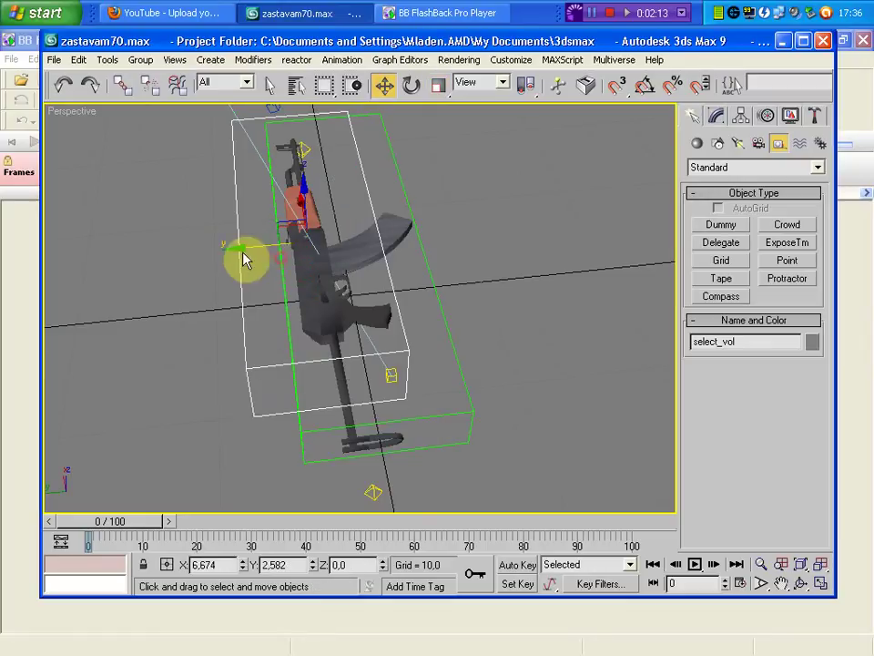
mouse_move(240, 242)
left_mouse_down()
mouse_move(283, 244)
mouse_move(273, 244)
left_mouse_up()
mouse_move(273, 244)
middle_mouse_down("alt")
mouse_move(420, 201)
mouse_move(417, 185)
middle_mouse_up("alt")
right_click(333, 223)
left_click(363, 269)
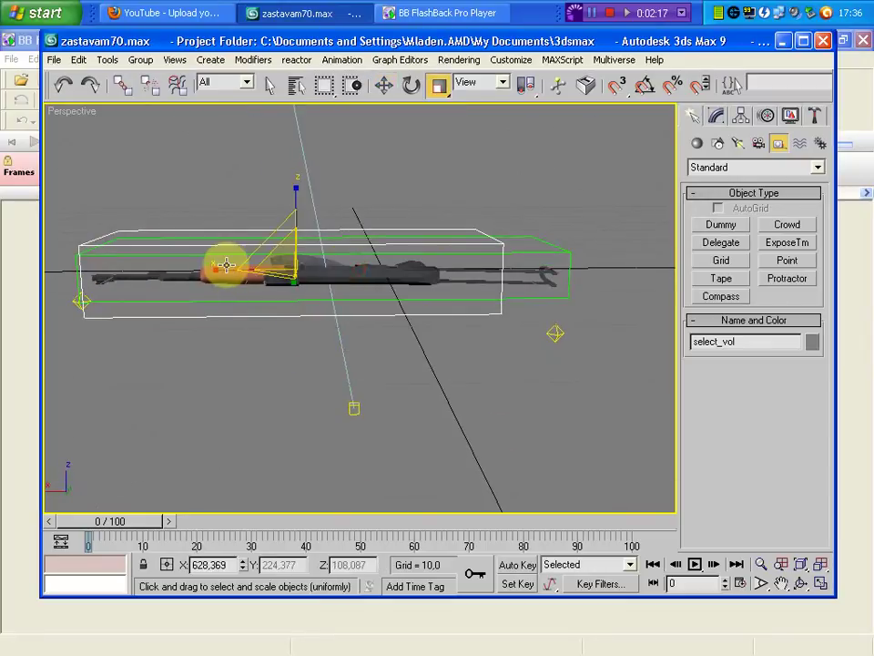
right_click(207, 261)
left_click(218, 277)
middle_click_drag(219, 277, 294, 266, "alt")
mouse_move(299, 274)
left_mouse_down()
mouse_move(312, 270)
mouse_move(352, 316)
left_mouse_up()
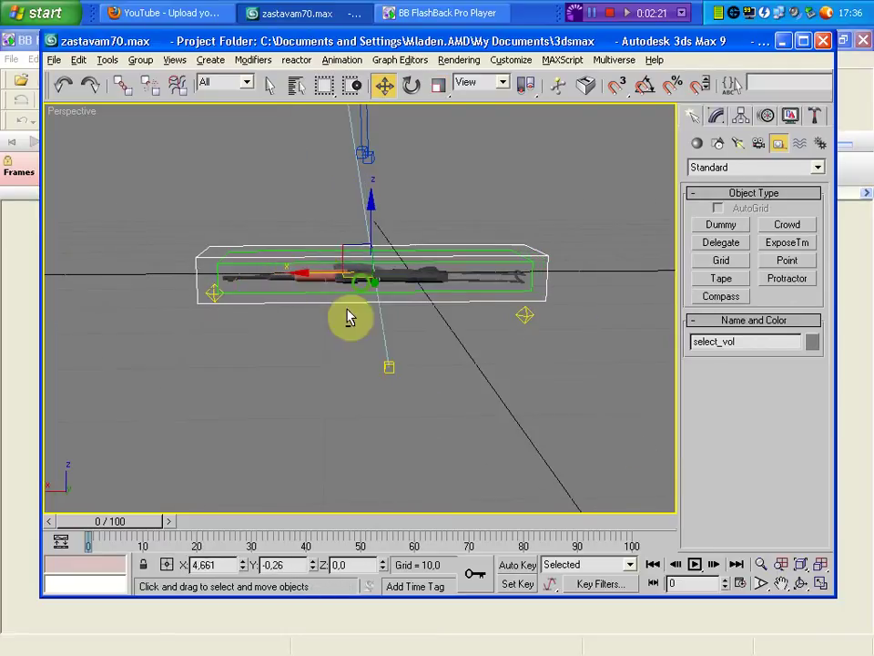
mouse_move(351, 317)
middle_mouse_down("alt")
mouse_move(175, 331)
mouse_move(207, 276)
mouse_move(189, 317)
mouse_move(440, 313)
middle_mouse_up("alt")
middle_click_drag(610, 326, 410, 291, "alt")
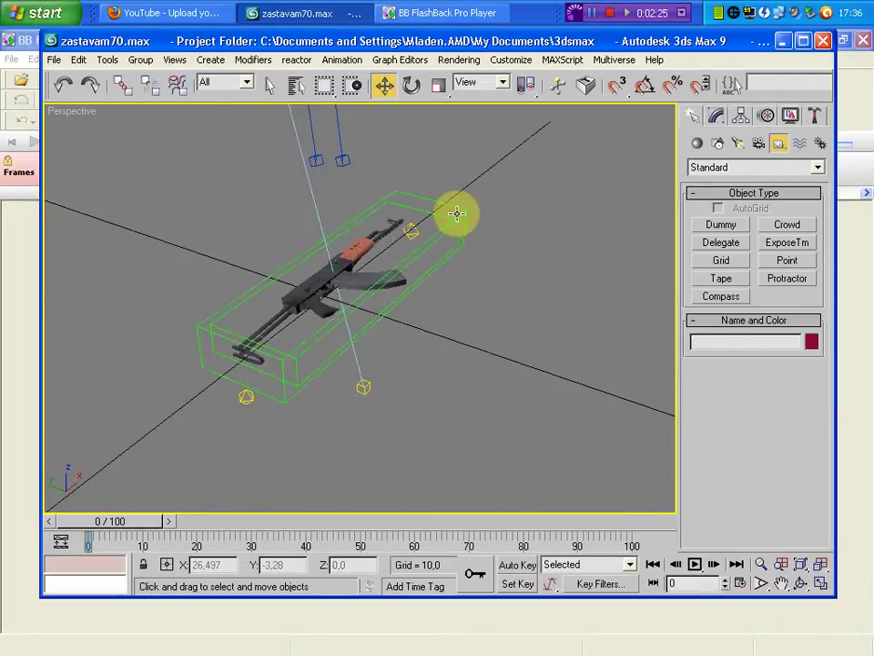
key("shift+z")
Step: Create a point helper named handle and position it at the rifle's grip
left_click(788, 261)
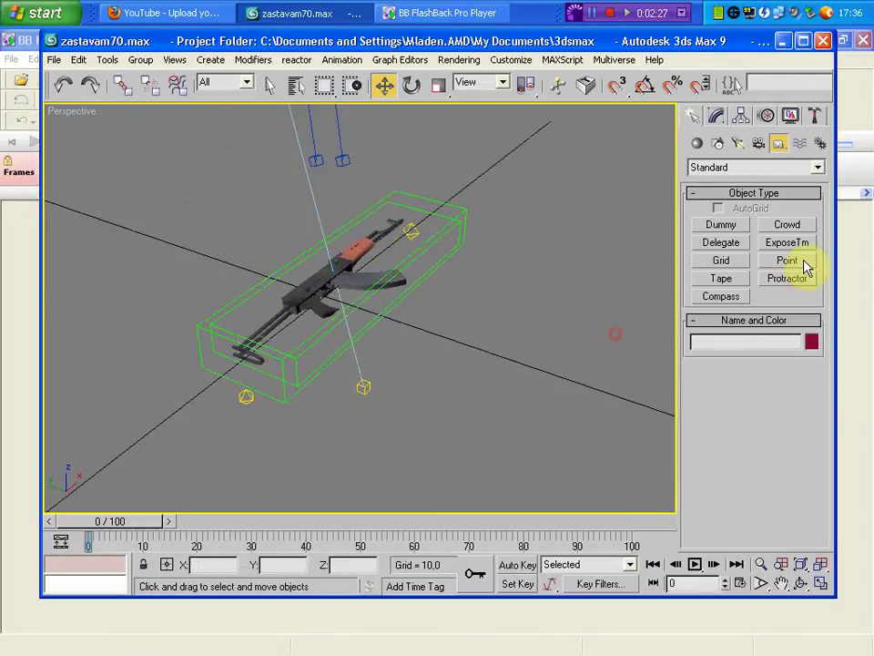
left_click(566, 358)
left_click(773, 338)
type("handle")
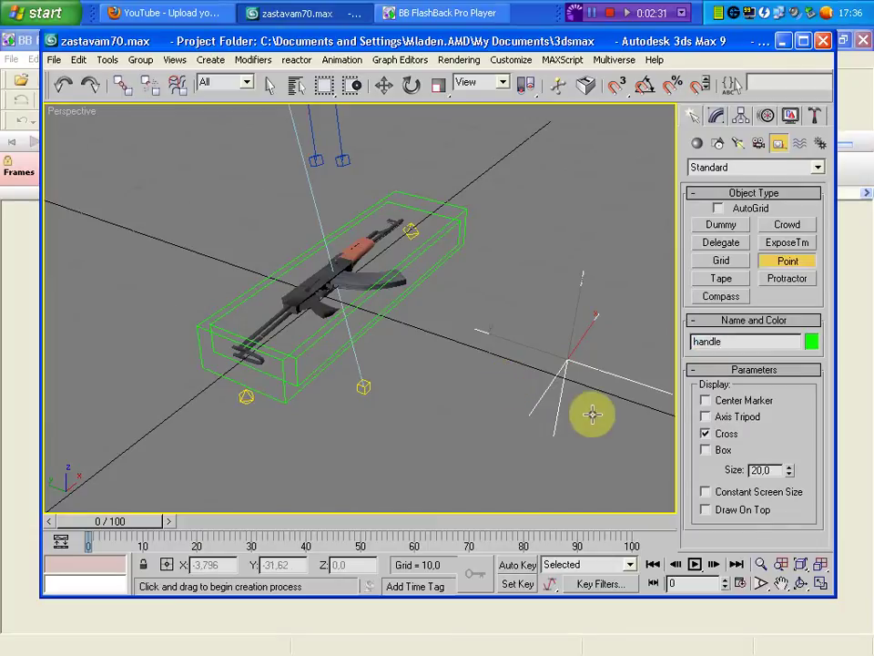
key("w")
mouse_move(584, 379)
middle_mouse_down("alt")
mouse_move(537, 382)
mouse_move(492, 428)
middle_mouse_up("alt")
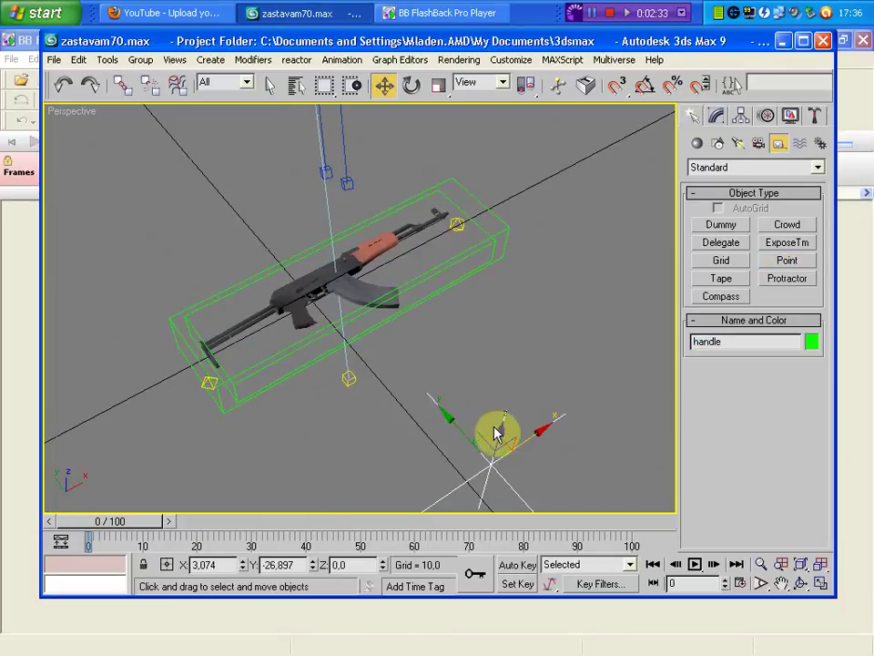
mouse_move(495, 432)
left_mouse_down()
mouse_move(425, 375)
mouse_move(312, 255)
mouse_move(357, 297)
left_mouse_up()
scroll(393, 330, "up", 4)
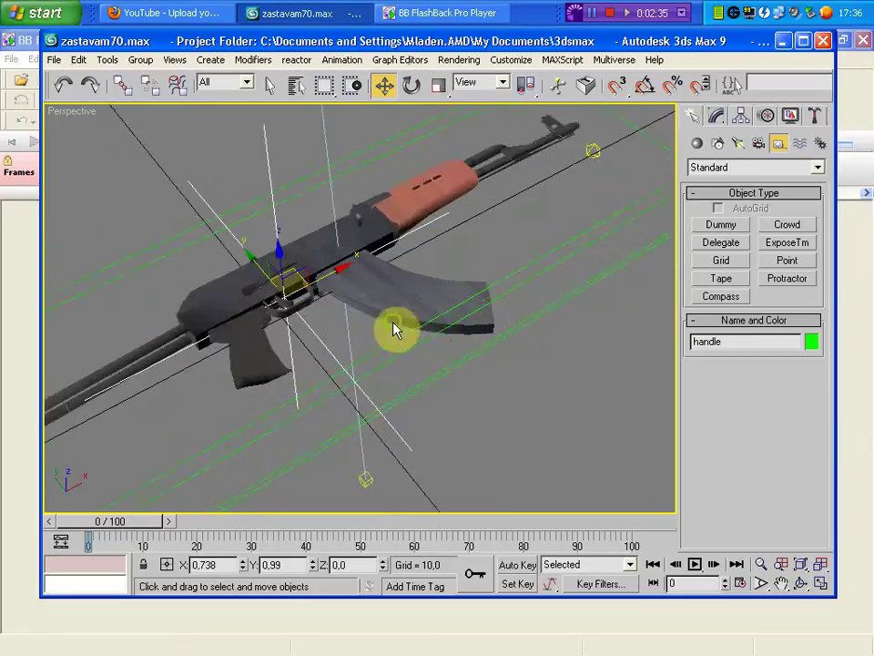
scroll(371, 357, "up", 3)
mouse_move(371, 357)
middle_mouse_down("alt")
mouse_move(455, 340)
mouse_move(420, 289)
middle_mouse_up("alt")
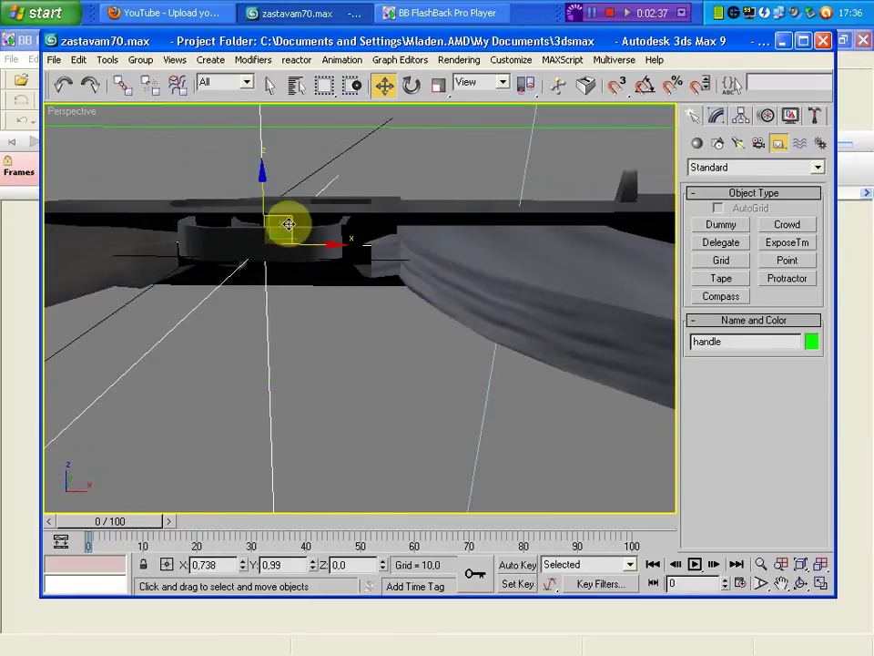
left_click_drag(288, 225, 260, 208)
Step: Add a second point helper beside the rifle
middle_click_drag(259, 208, 328, 271, "alt")
scroll(328, 271, "down", 2)
scroll(590, 403, "down", 4)
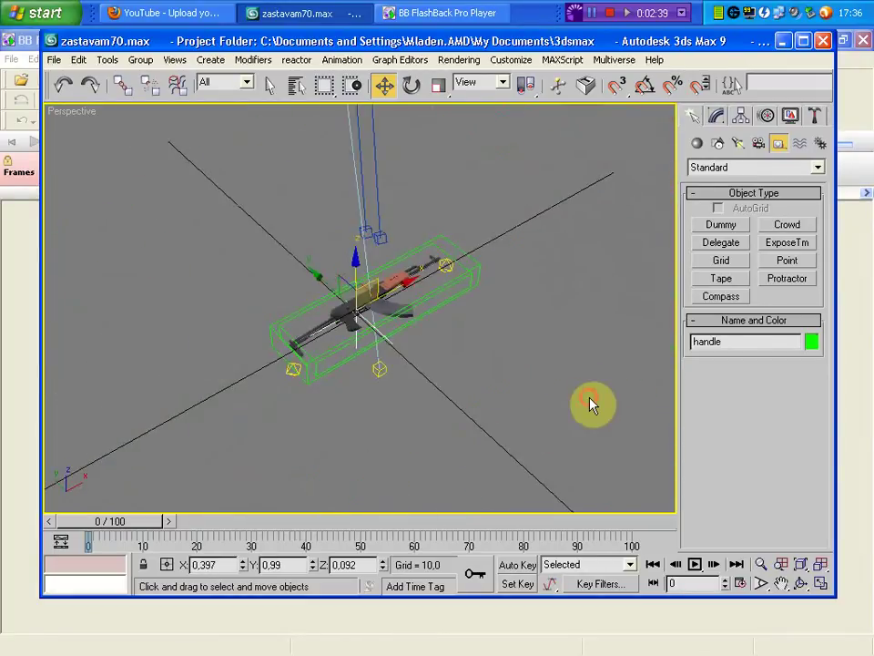
left_click(789, 262)
left_click(510, 368)
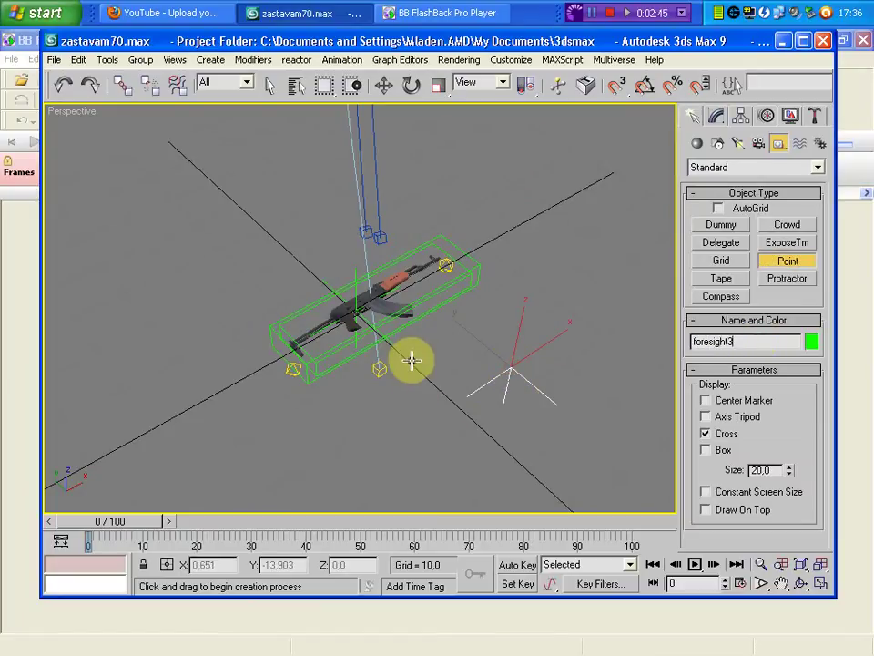
Step: Slide the foresight3 point helper along the barrel to the front sight at the muzzle
right_click(545, 406)
mouse_move(545, 406)
middle_mouse_down("alt")
mouse_move(468, 412)
mouse_move(431, 440)
middle_mouse_up("alt")
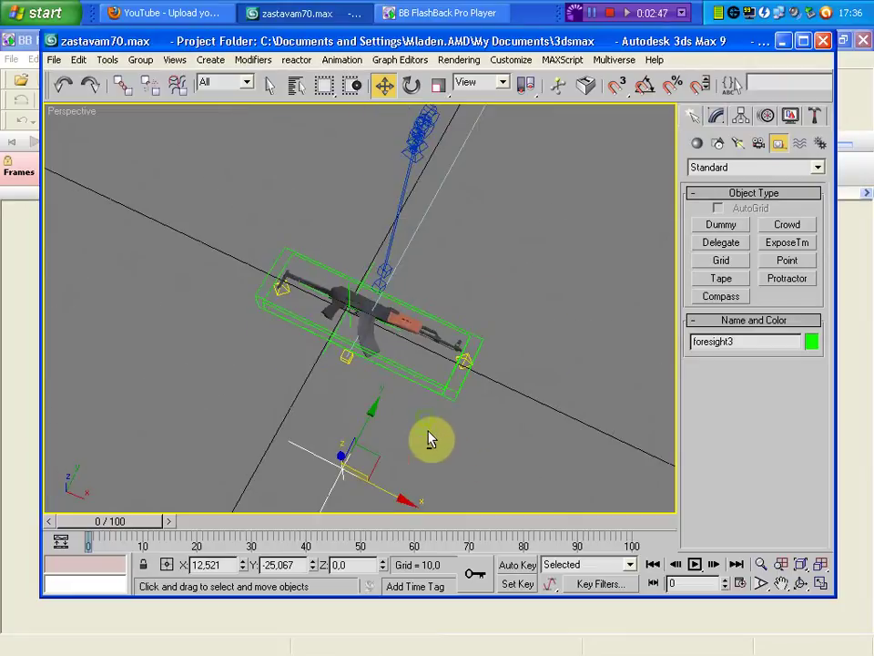
mouse_move(377, 455)
left_mouse_down()
mouse_move(474, 344)
mouse_move(482, 347)
left_mouse_up()
scroll(326, 279, "up", 5)
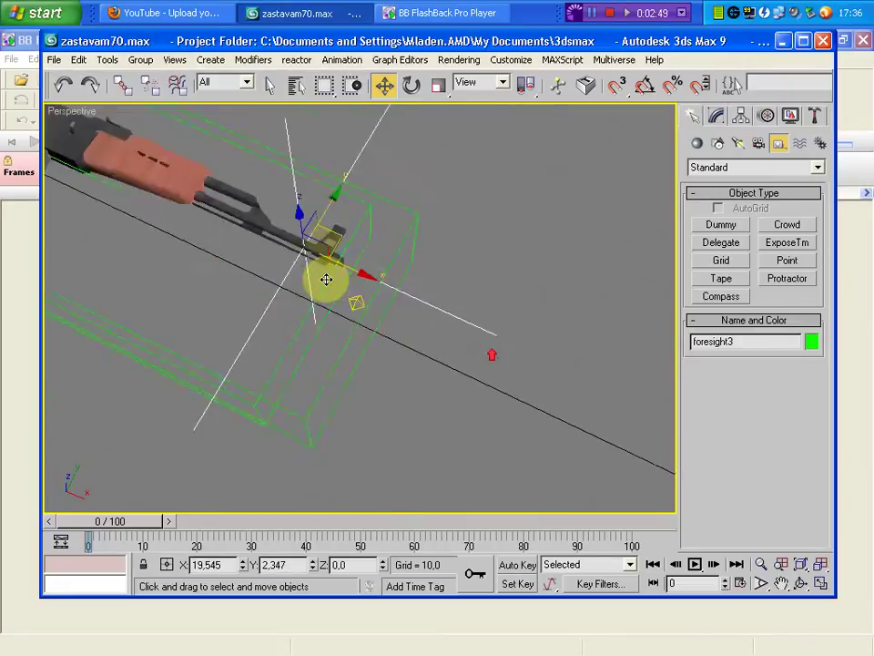
scroll(440, 349, "up", 2)
mouse_move(440, 349)
middle_mouse_down("alt")
mouse_move(484, 273)
mouse_move(478, 231)
mouse_move(396, 201)
middle_mouse_up("alt")
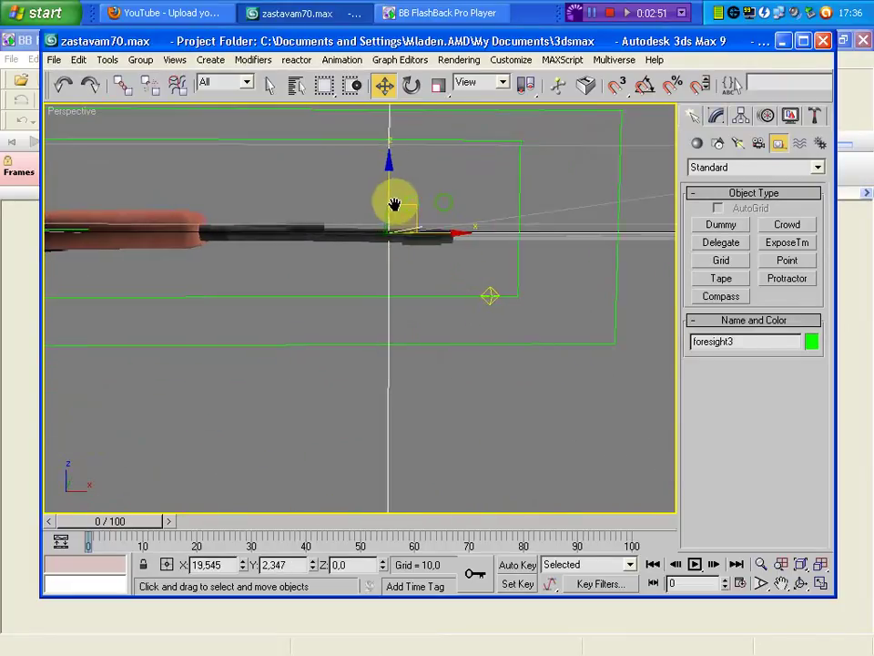
mouse_move(392, 205)
left_mouse_down()
mouse_move(446, 213)
mouse_move(449, 205)
left_mouse_up()
mouse_move(449, 205)
middle_mouse_down("alt")
mouse_move(442, 215)
mouse_move(384, 223)
mouse_move(322, 215)
mouse_move(342, 297)
mouse_move(342, 289)
middle_mouse_up("alt")
left_click(290, 214)
Step: Edit m70's user-defined properties from CommonMesh and ID=pistol to Poly and ID=rifle
left_click(339, 291)
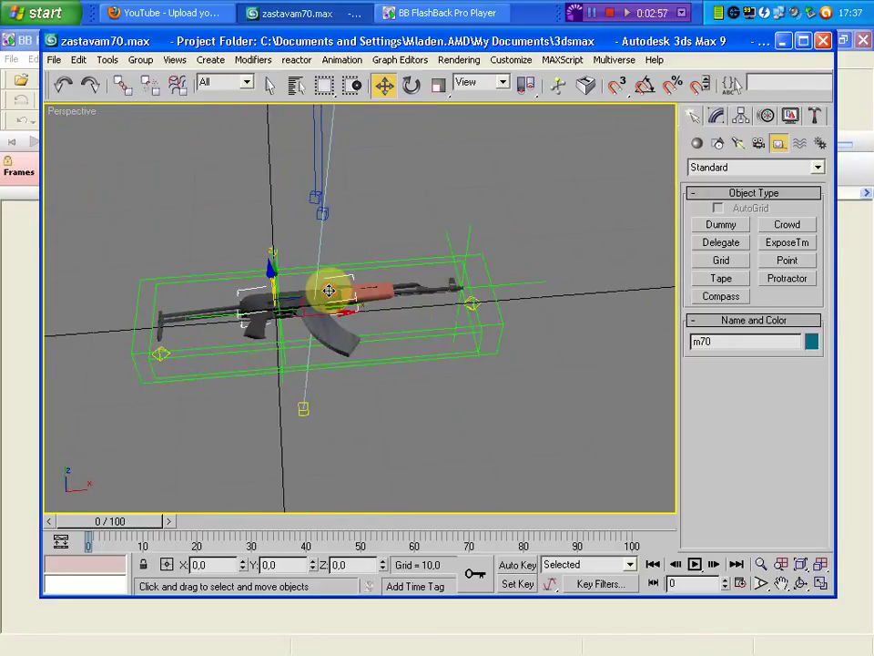
right_click(294, 298)
left_click(326, 383)
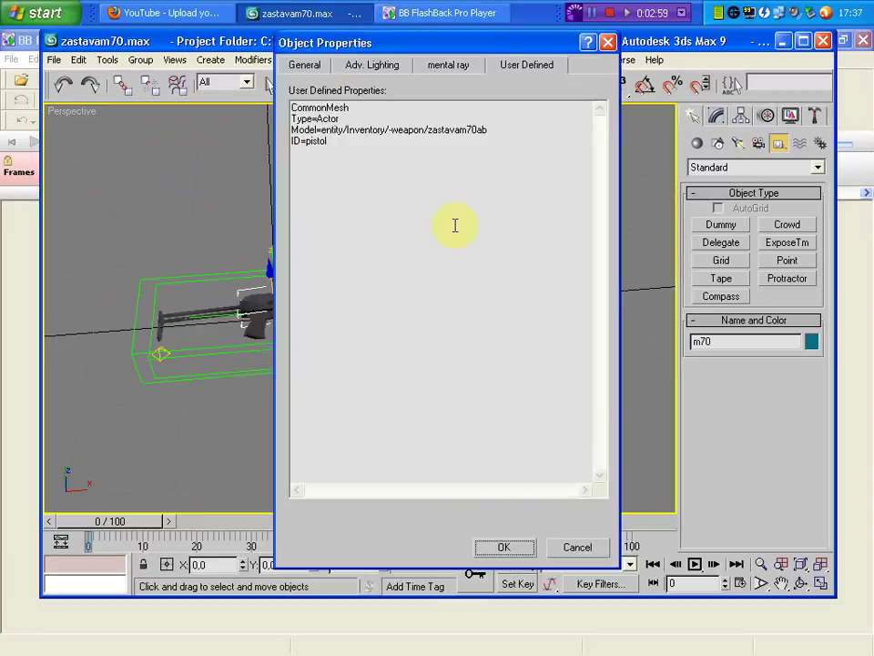
left_click_drag(475, 158, 349, 107)
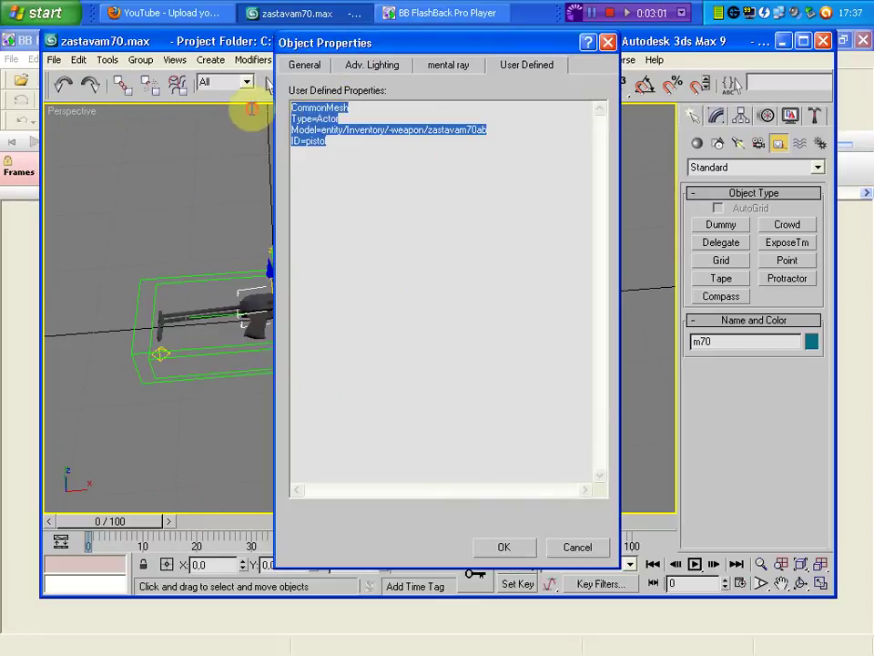
left_click(308, 109)
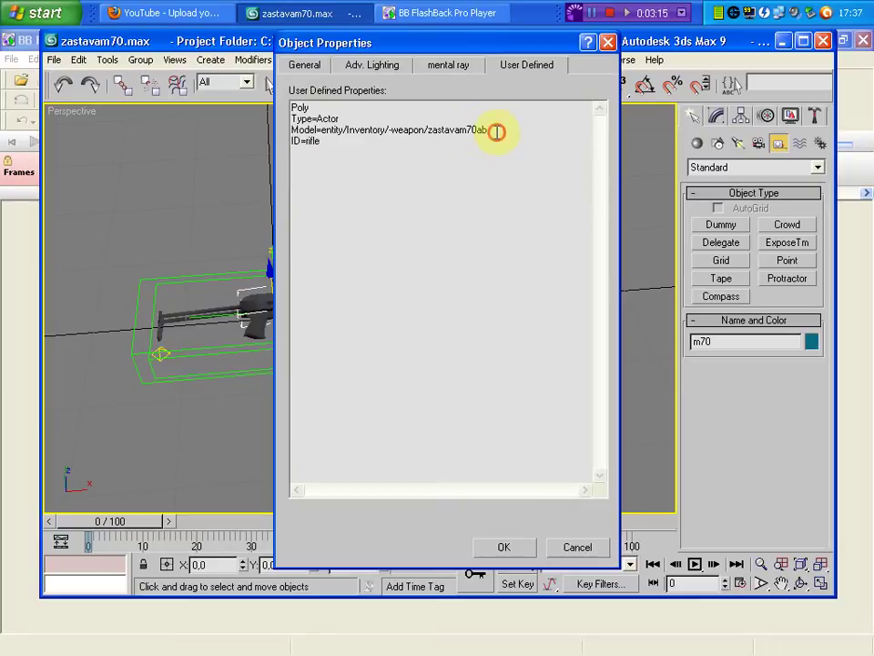
left_click_drag(497, 132, 251, 126)
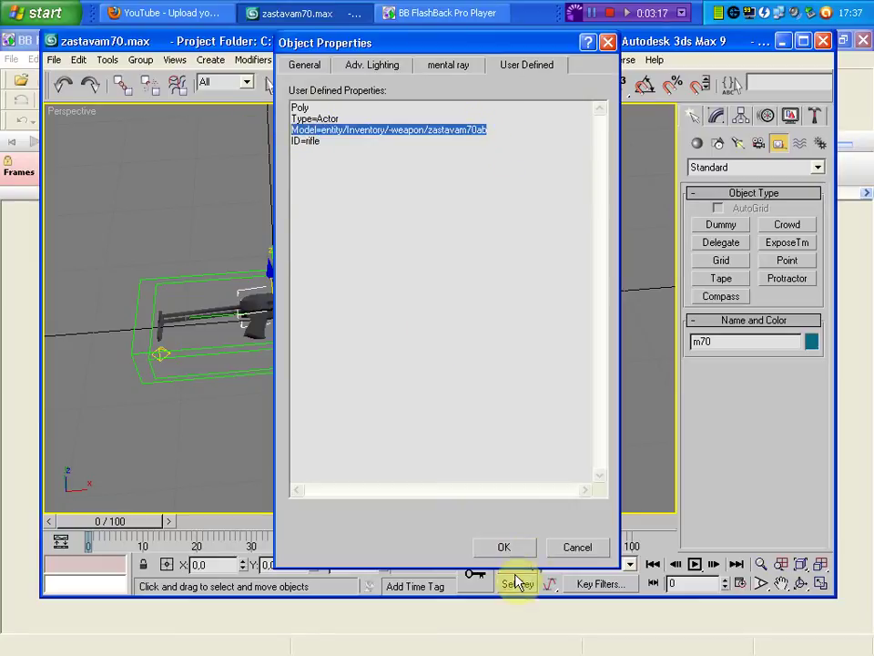
left_click(524, 551)
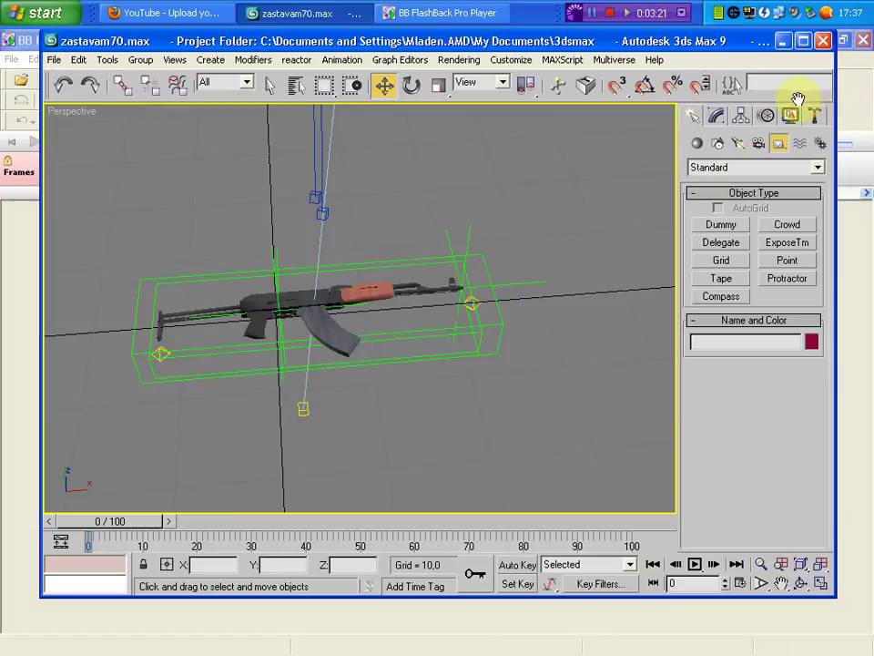
Step: Open the Schematic View of the scene hierarchy, maximized to full screen
left_click_drag(797, 97, 351, 102)
left_click(664, 85)
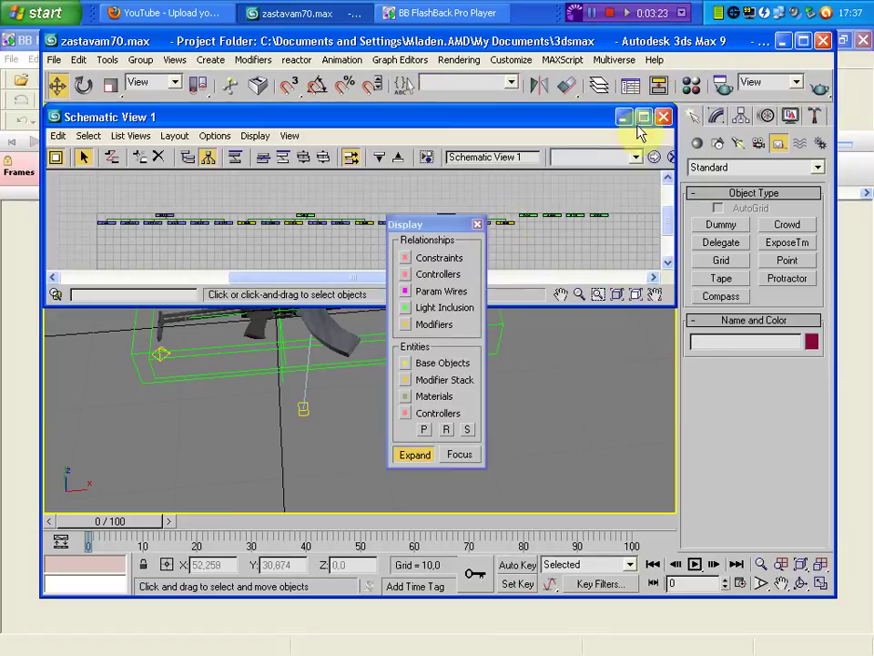
left_click(478, 226)
left_click(645, 118)
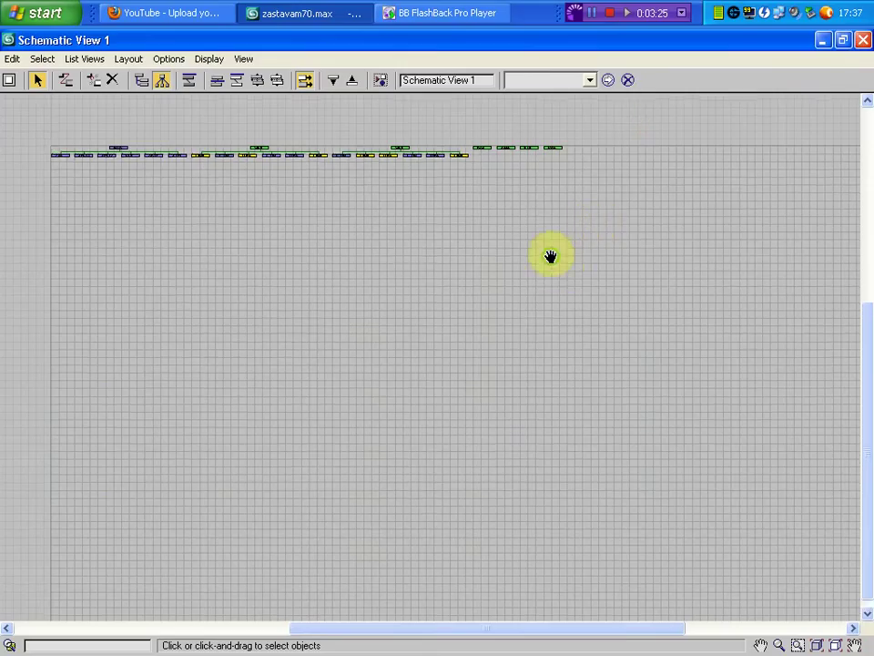
middle_click_drag(552, 254, 312, 162)
Step: Link the Stuff and Stuff_primary nodes as children of m70
scroll(400, 287, "up", 3)
scroll(455, 255, "up", 3)
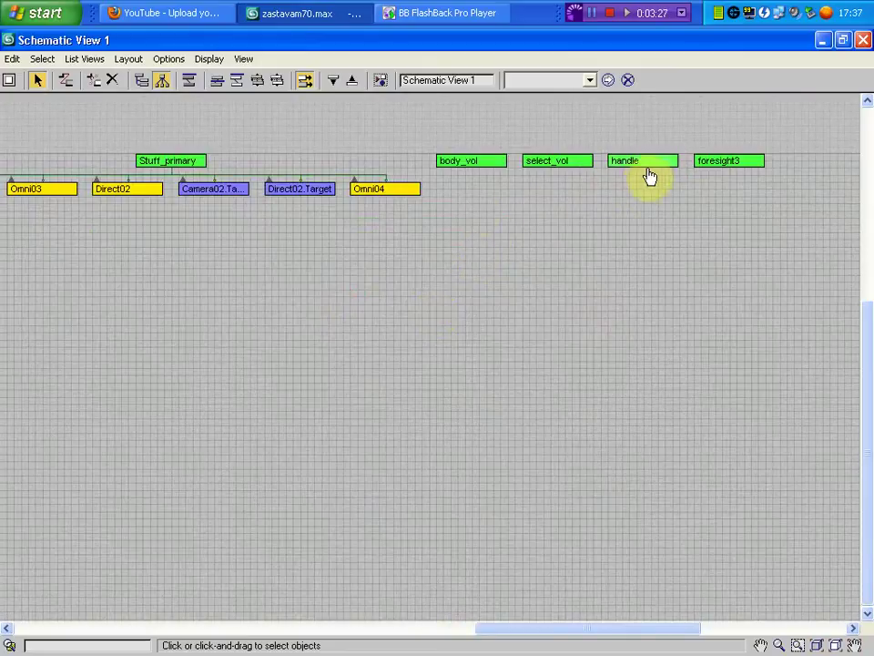
middle_click_drag(649, 176, 234, 228)
scroll(234, 228, "down", 3)
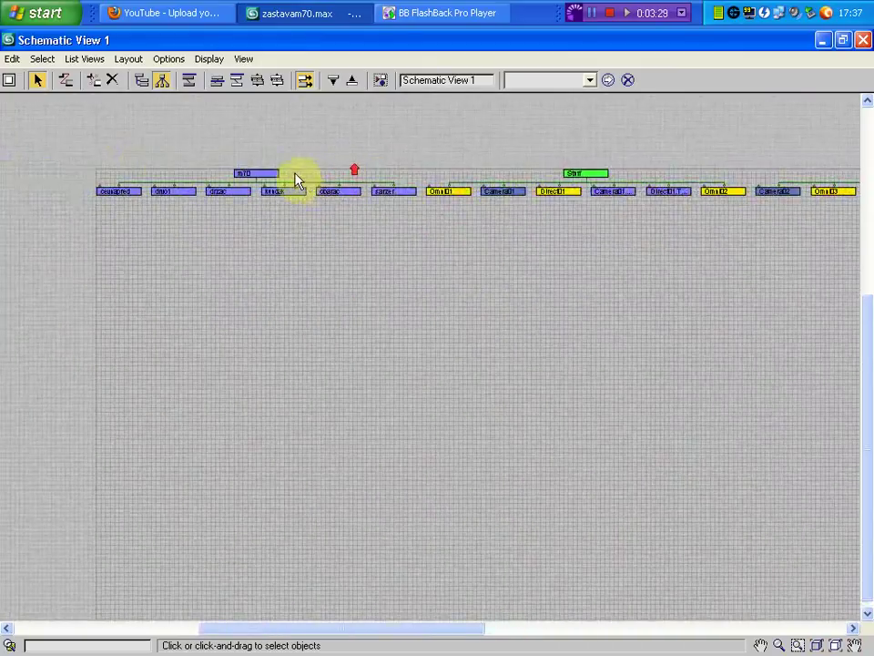
scroll(296, 180, "up", 2)
scroll(264, 205, "up", 2)
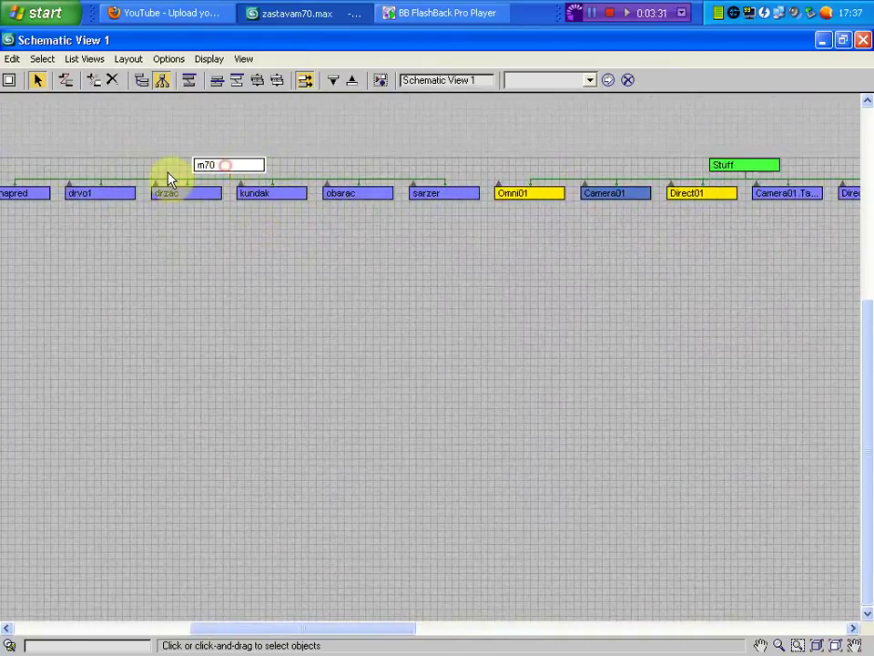
scroll(271, 159, "down", 3)
left_click_drag(550, 249, 231, 250)
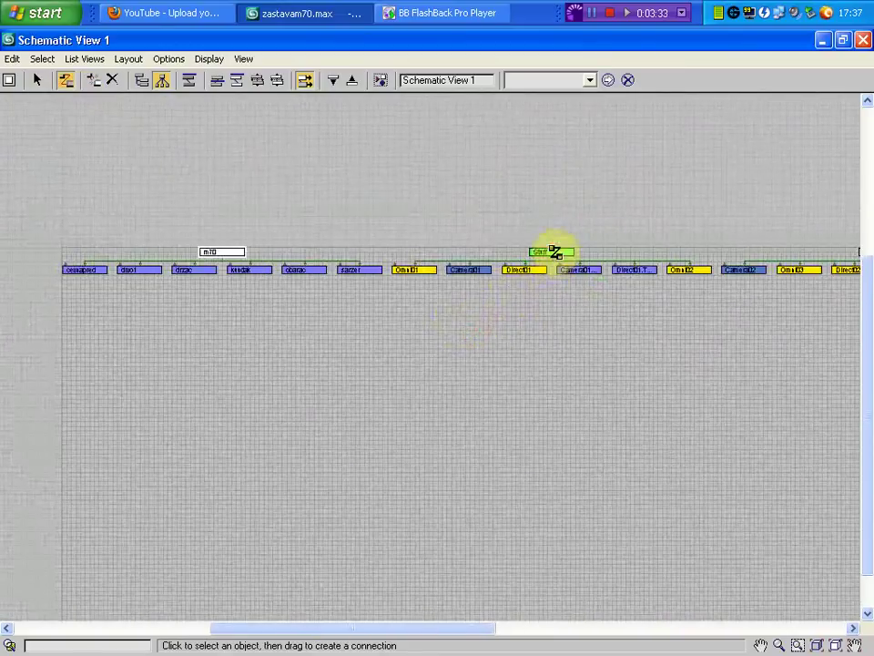
middle_click_drag(759, 310, 527, 306)
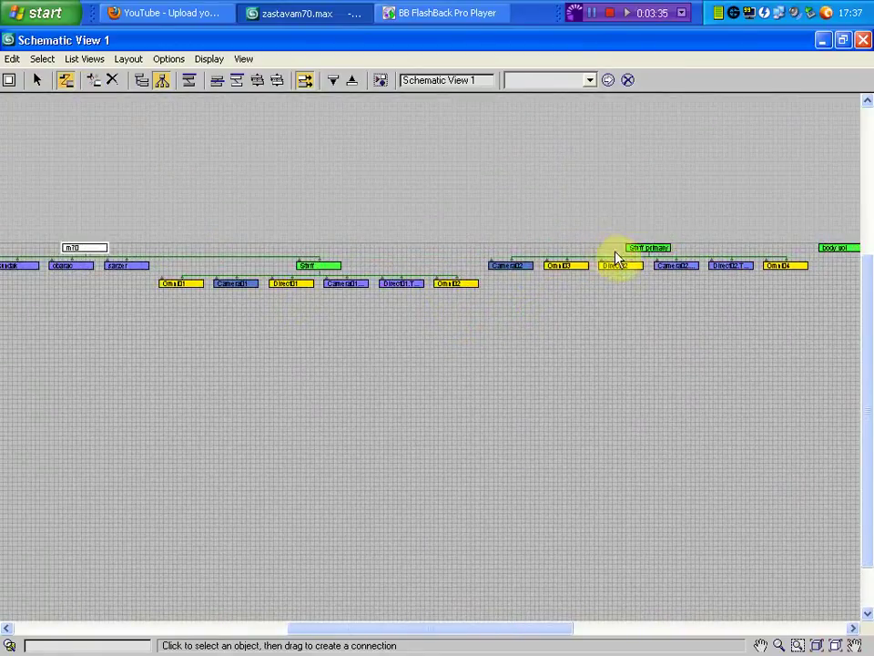
left_click_drag(71, 244, 74, 245)
Step: Link the body_vol, select_vol, handle and foresight3 helpers under m70, then close Schematic View
middle_click_drag(844, 382, 582, 376)
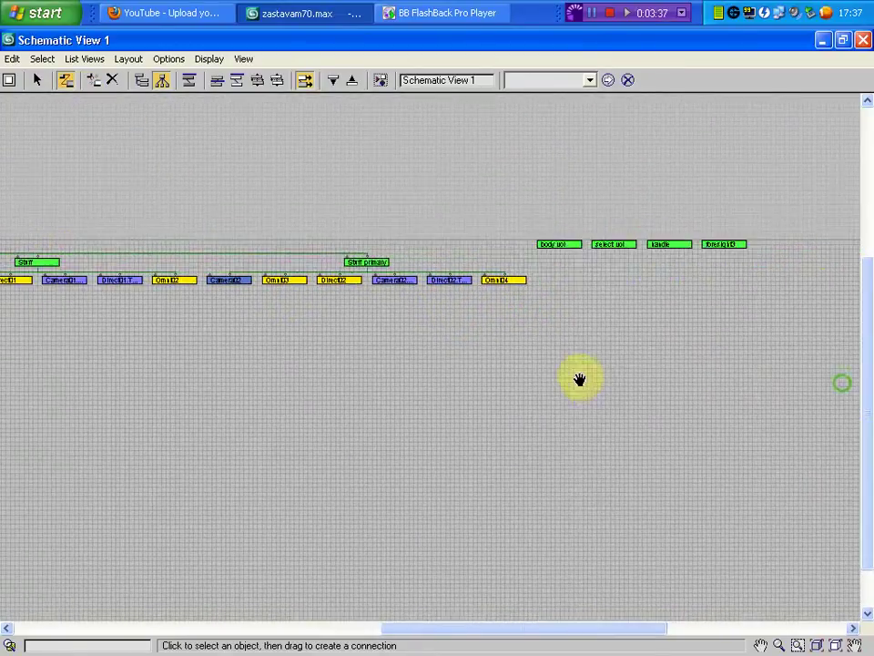
left_click(765, 214)
scroll(586, 271, "up", 2)
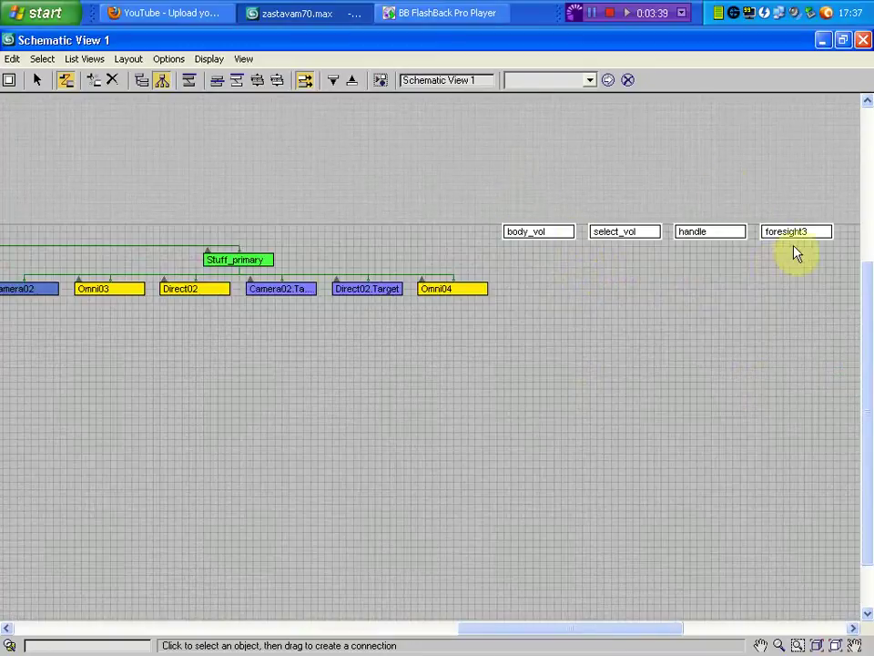
middle_click_drag(630, 287, 712, 382)
scroll(755, 302, "down", 1)
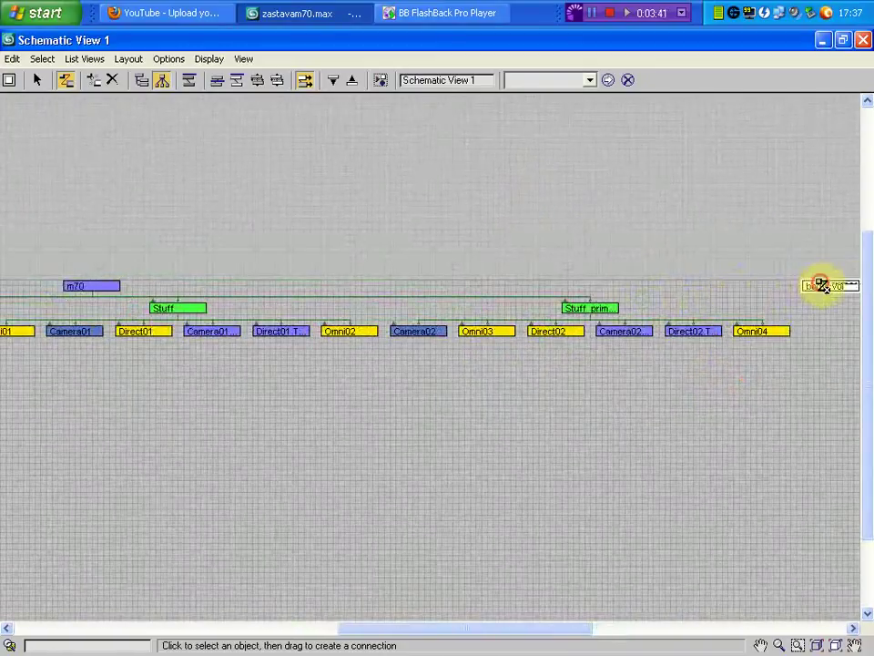
left_click_drag(822, 286, 85, 285)
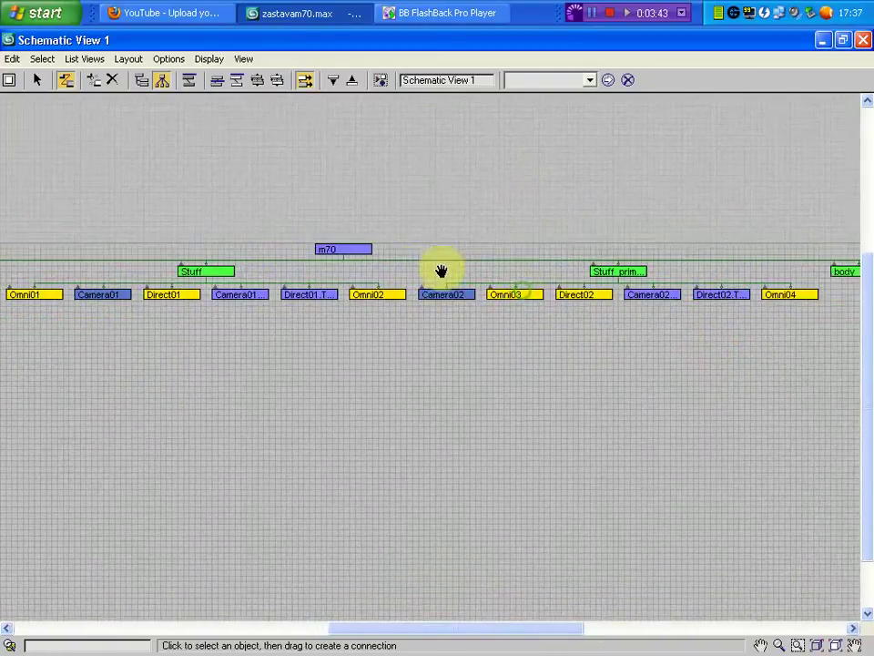
scroll(566, 285, "down", 2)
left_click(864, 40)
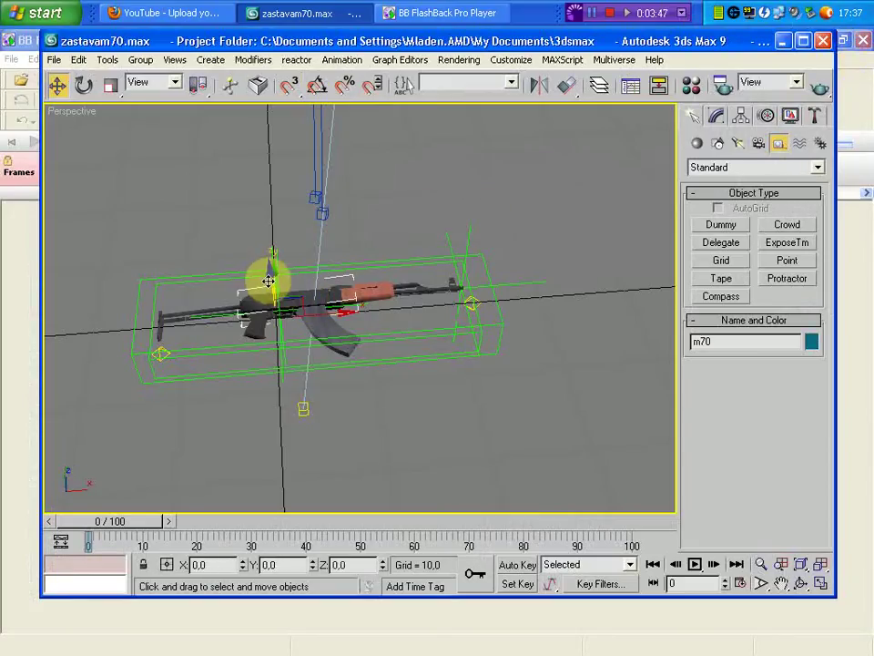
Step: Switch to four viewports and orbit the Perspective view around the rifle
mouse_move(267, 279)
middle_mouse_down("alt")
mouse_move(352, 266)
mouse_move(394, 235)
middle_mouse_up("alt")
mouse_move(383, 233)
left_mouse_down()
mouse_move(371, 181)
mouse_move(384, 233)
left_mouse_up()
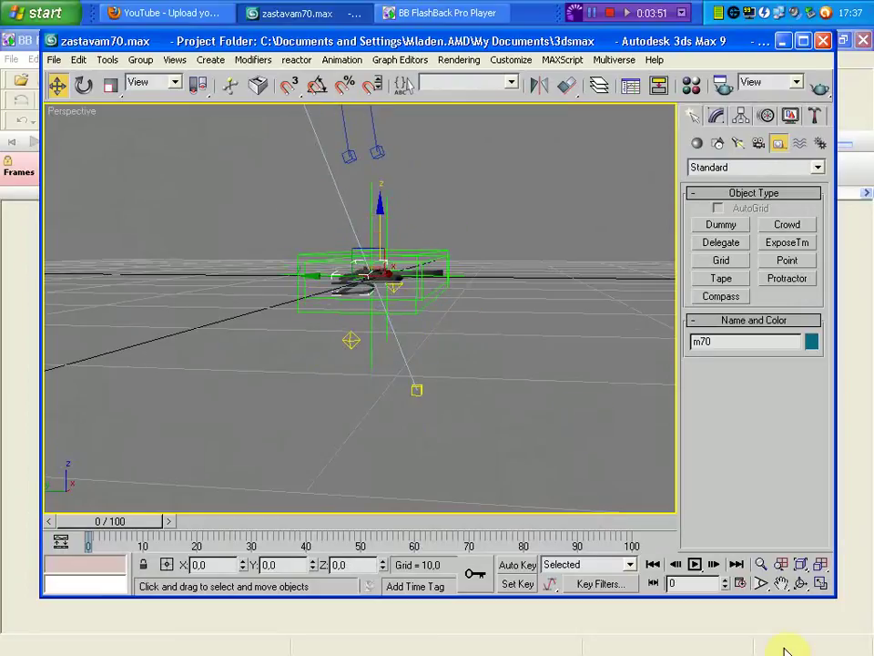
left_click(820, 582)
left_click(216, 135)
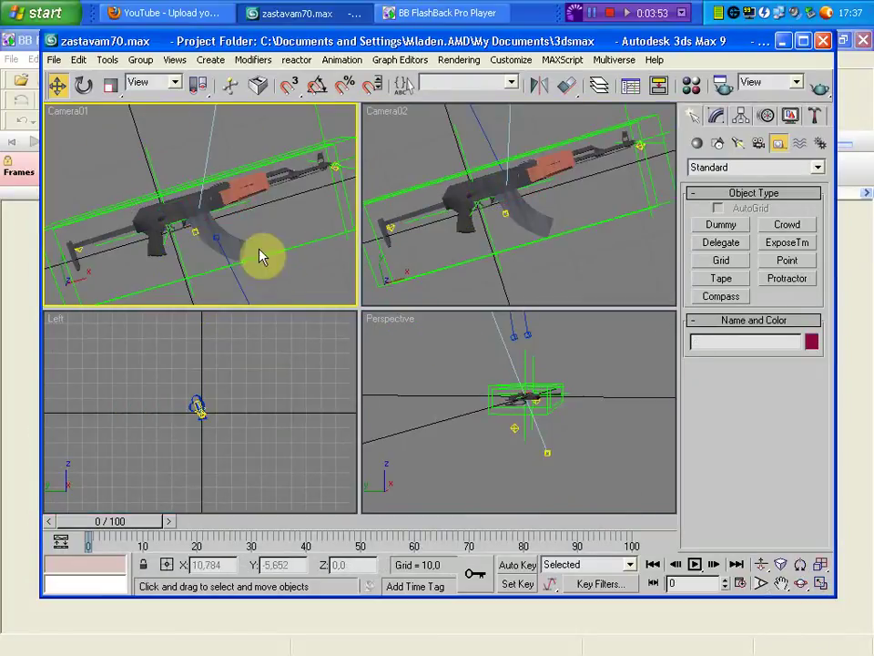
left_click(518, 386)
mouse_move(630, 376)
middle_mouse_down("alt")
mouse_move(511, 446)
mouse_move(584, 353)
middle_mouse_up("alt")
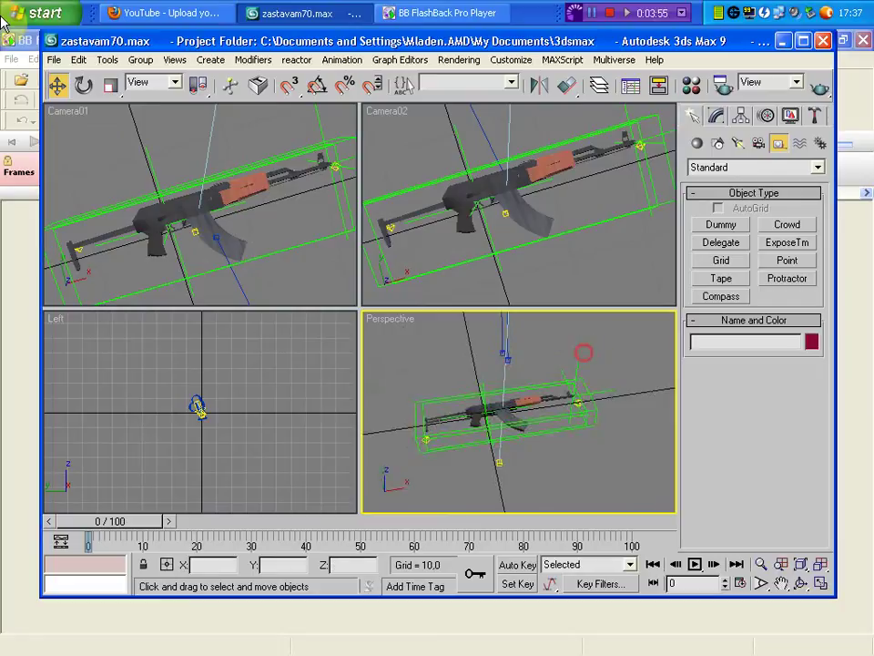
middle_click_drag(591, 400, 377, 382, "alt")
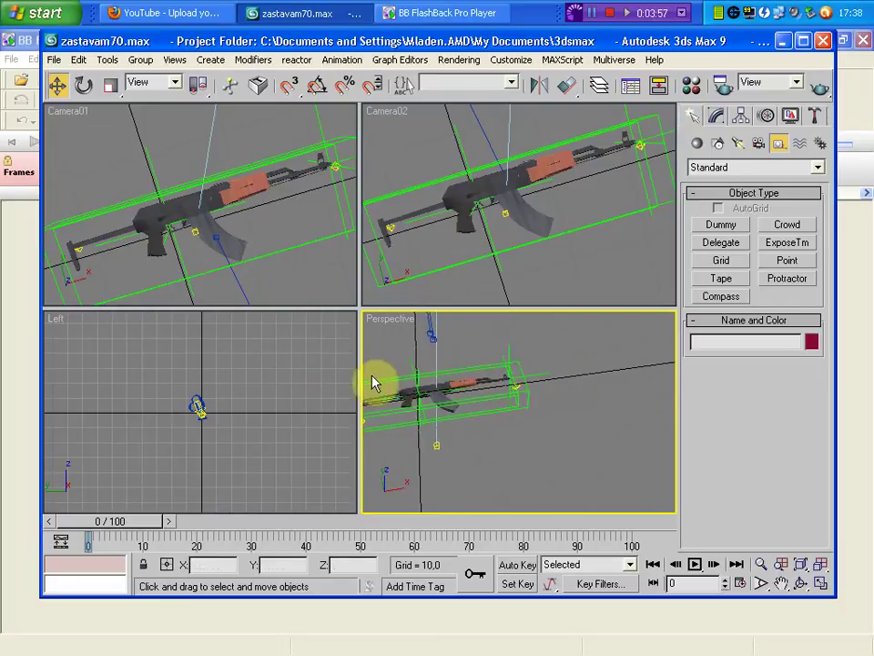
Step: Set up an MDL Scene Export of the scene named zastava
left_click(57, 61)
left_click(97, 379)
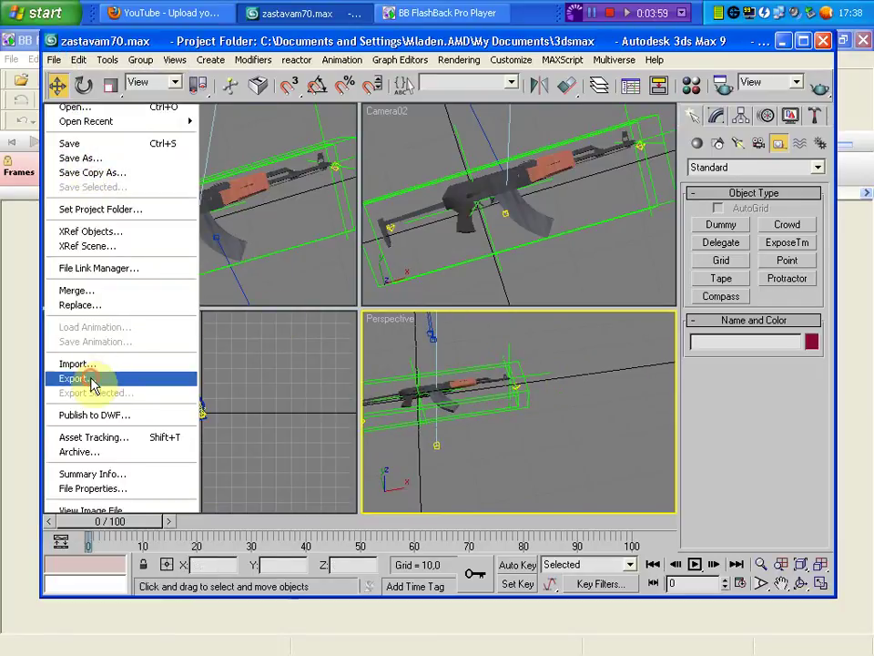
left_click(207, 313)
scroll(266, 398, "down", 3)
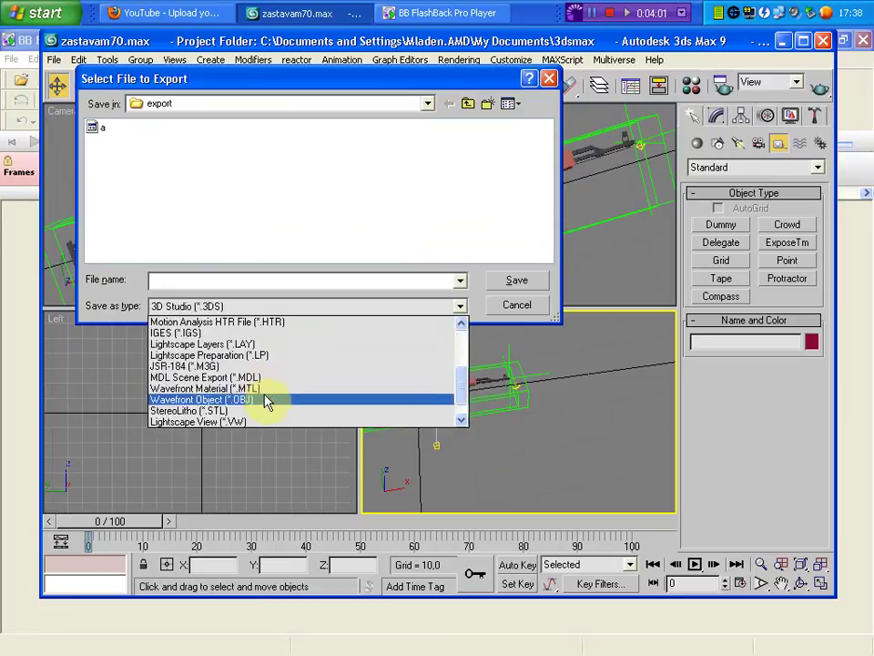
left_click(264, 377)
left_click(158, 281)
type("zastava")
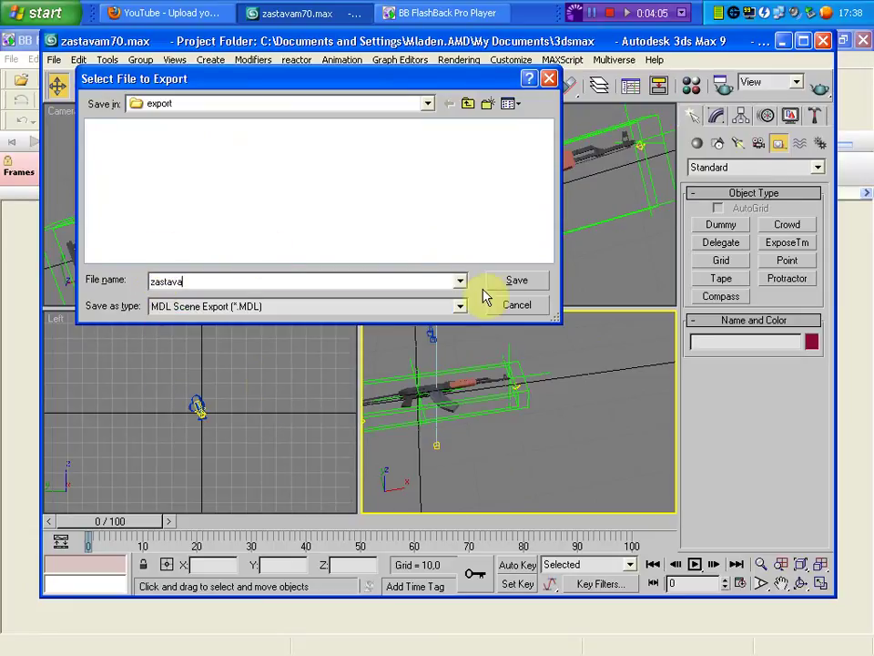
left_click(507, 283)
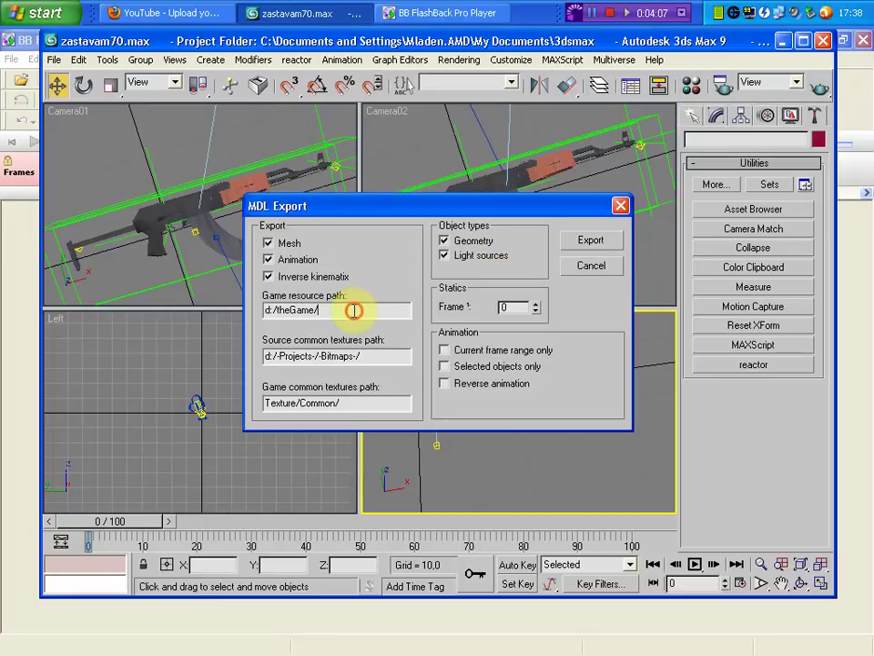
Step: Run the MDL export, dismissing the degenerate-triangle, mesh and bone warnings
left_click_drag(353, 309, 232, 335)
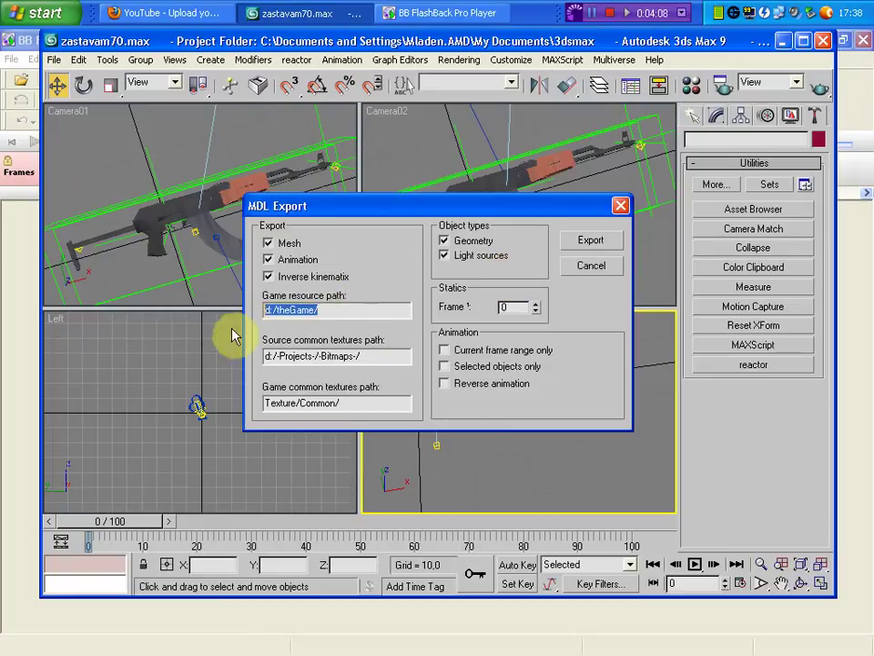
left_click(588, 244)
left_click(450, 398)
left_click(450, 399)
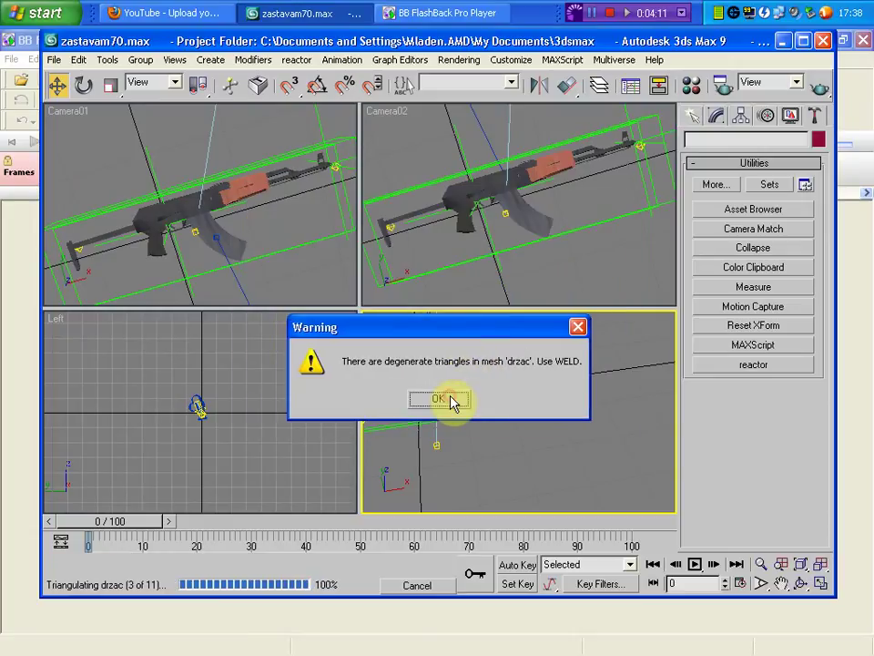
left_click(450, 399)
left_click(450, 399)
left_click(450, 400)
left_click(450, 399)
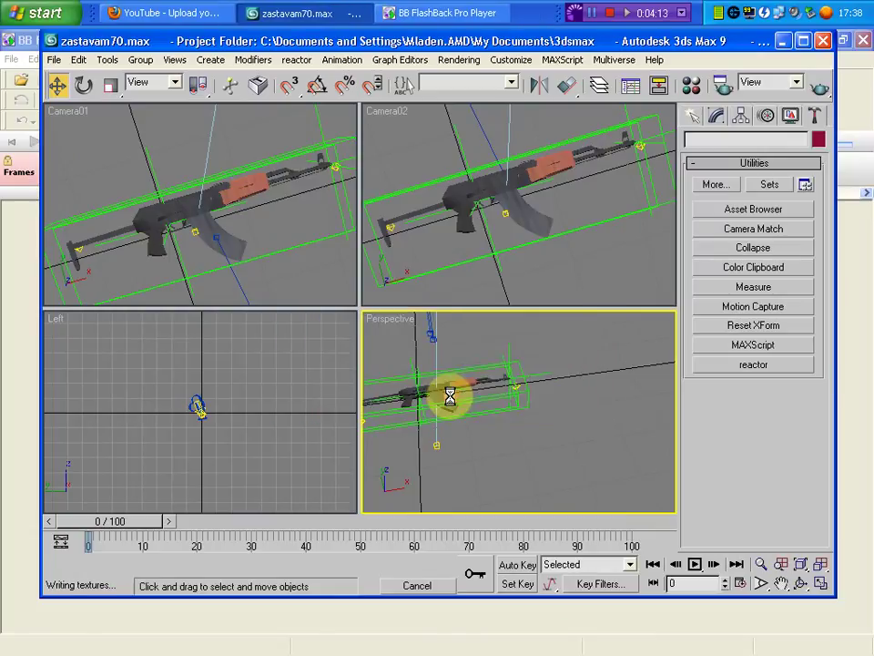